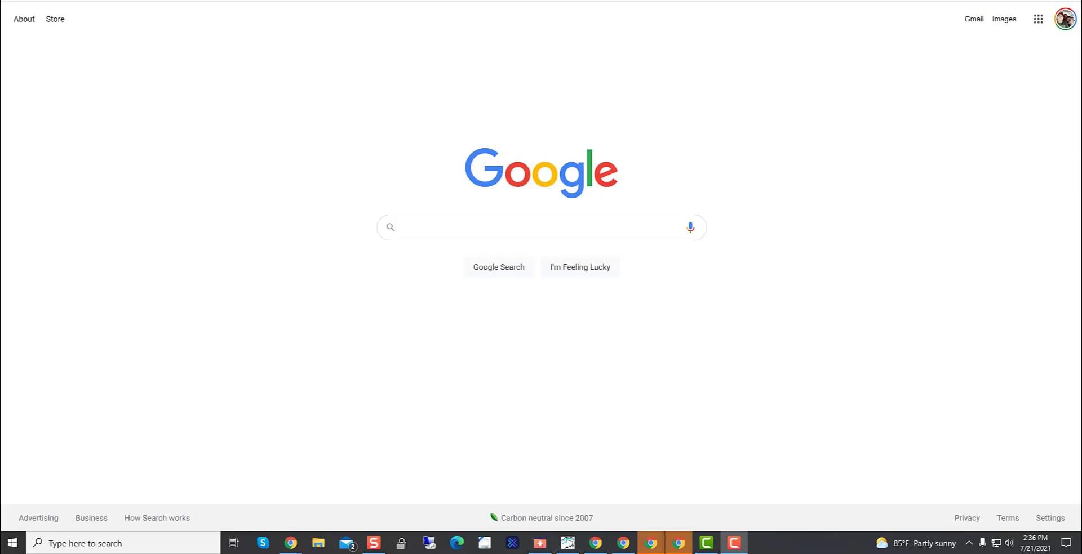
# Step: Switch to Viper GMB Grid Tracker and look over the New GMB Grid form and its map
pyautogui.hotkey('alt', 'Tab')
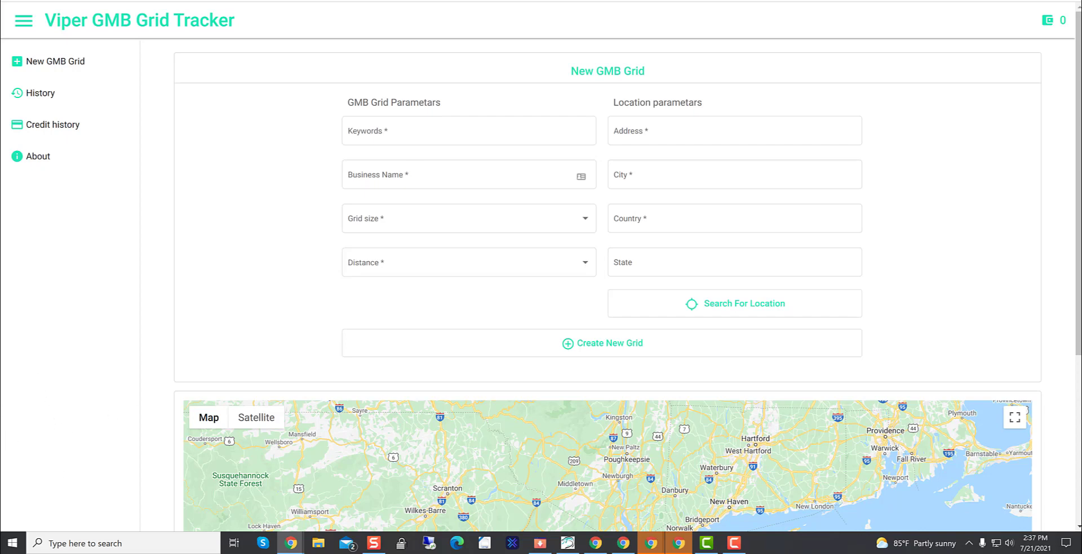
pyautogui.click(135, 63)
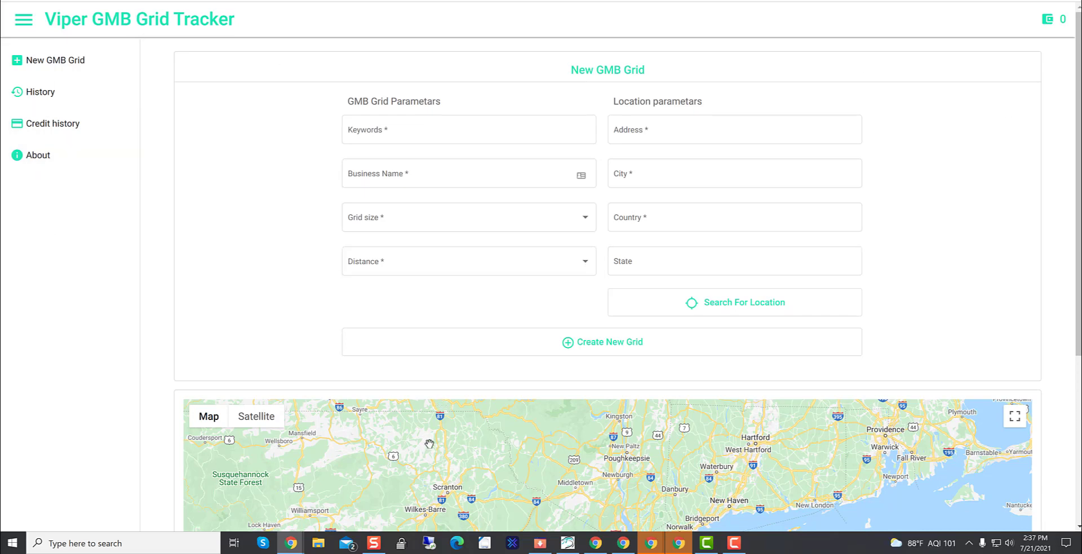
pyautogui.scroll(-5, 295, 458)
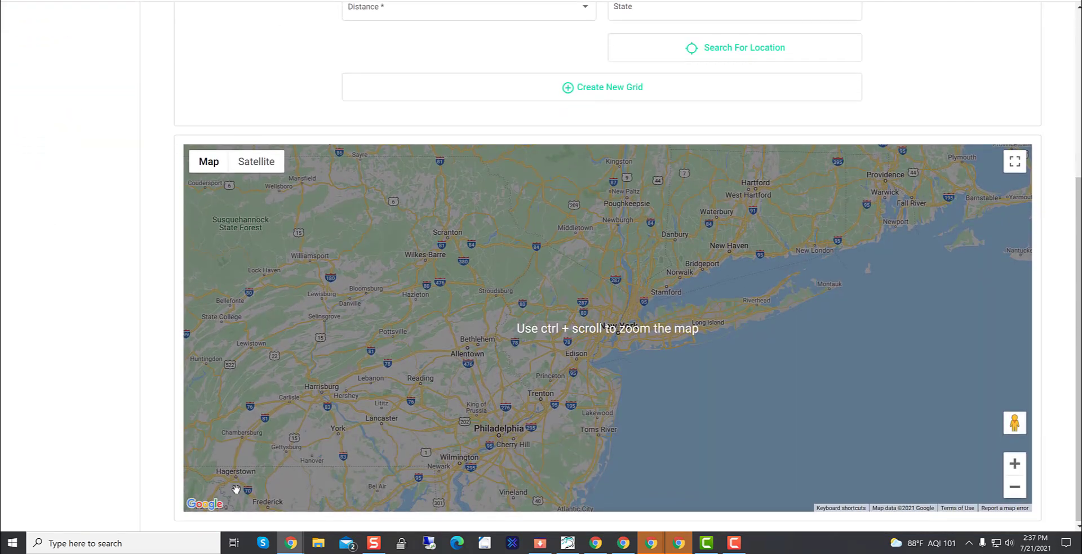
pyautogui.scroll(5, 237, 489)
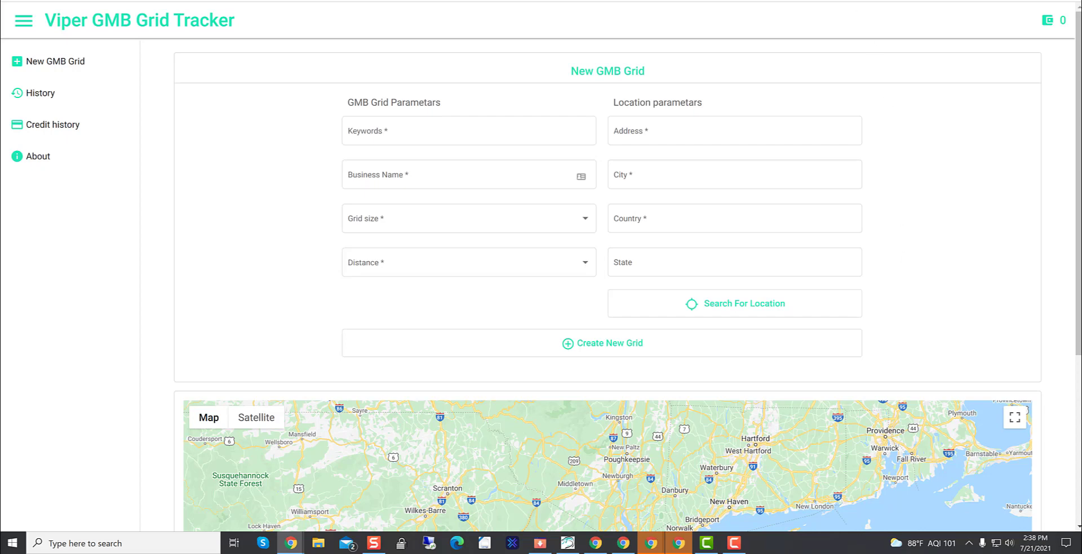
# Step: Switch to the Google page and search for "heating repair mclean va"
pyautogui.hotkey('ctrl', 'Tab')
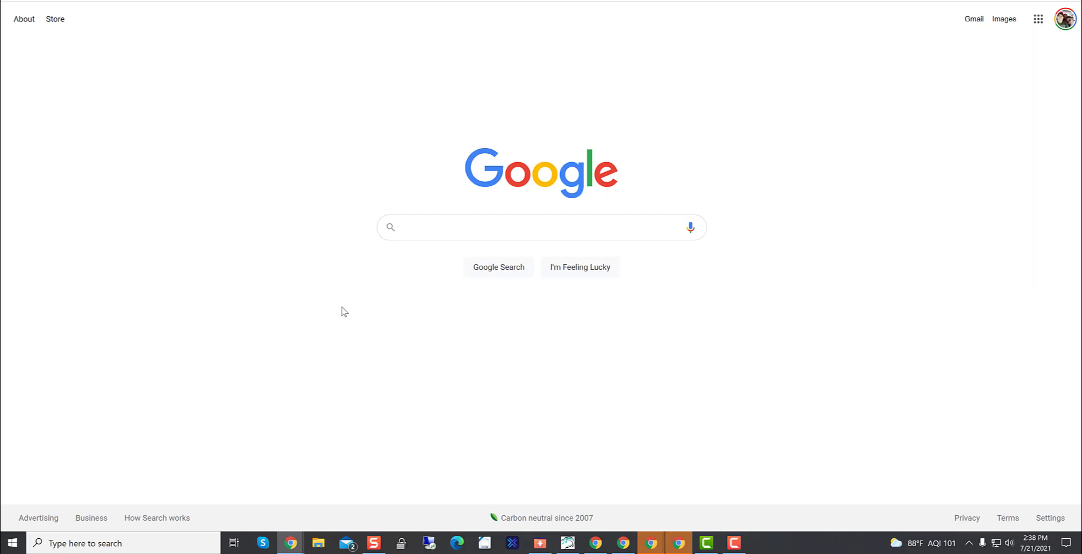
pyautogui.write('heart')
pyautogui.press('BackSpace')
pyautogui.press('BackSpace')
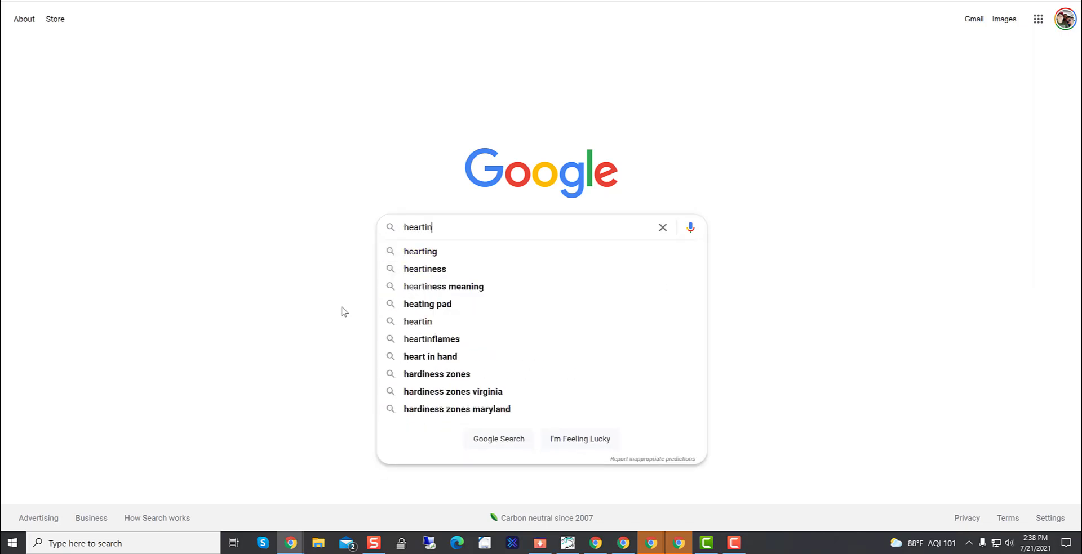
pyautogui.write('ting re')
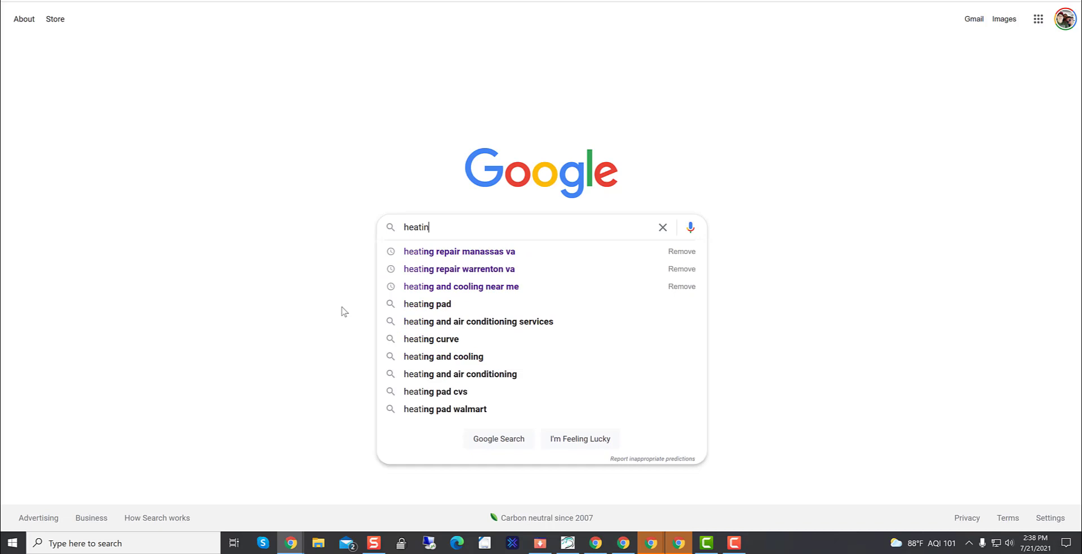
pyautogui.write('pair')
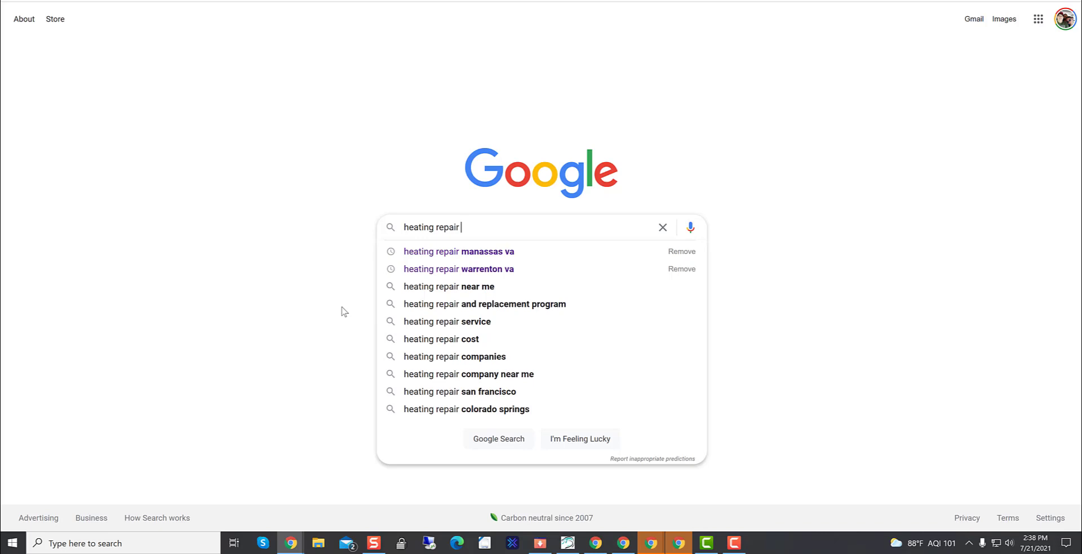
pyautogui.write('mclean va')
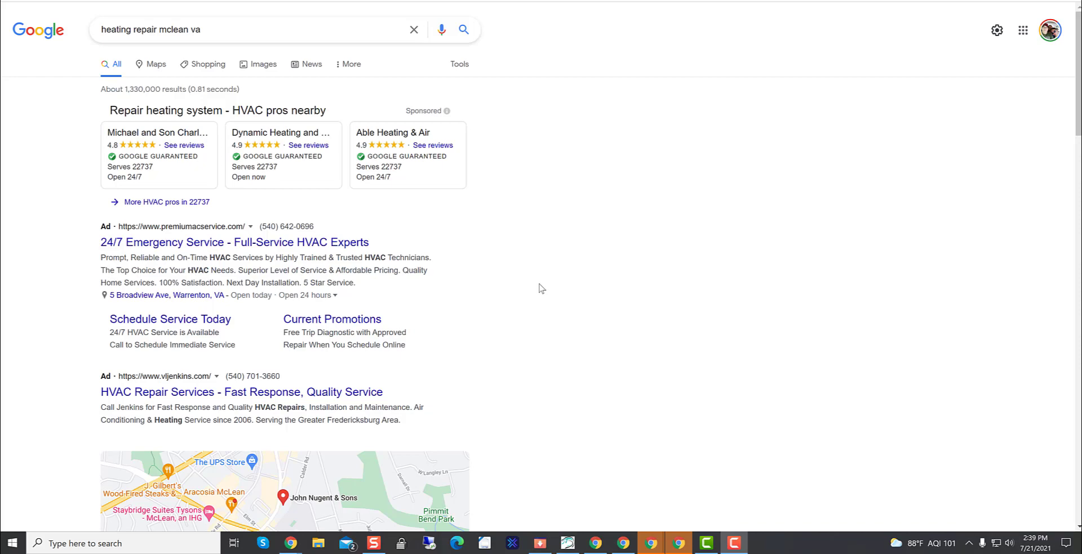
# Step: Open the full list of local businesses from the map section of the search results
pyautogui.scroll(-9, 541, 290)
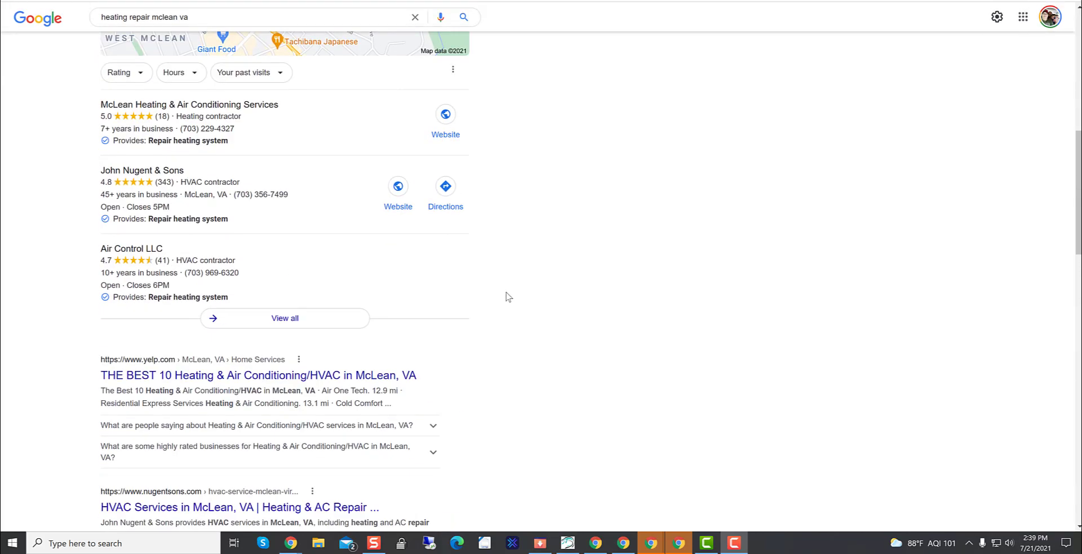
pyautogui.scroll(2, 453, 302)
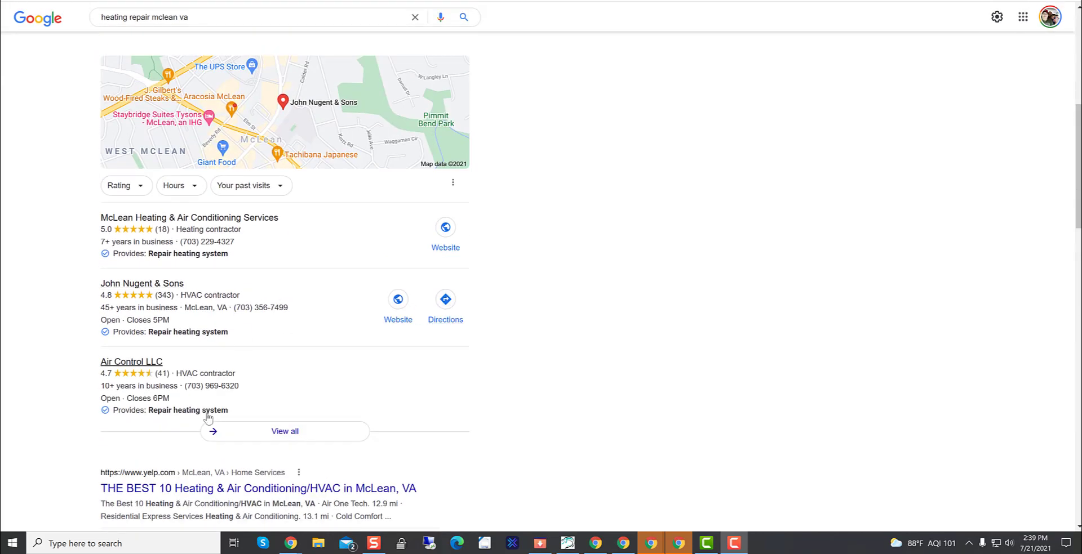
pyautogui.click(276, 433)
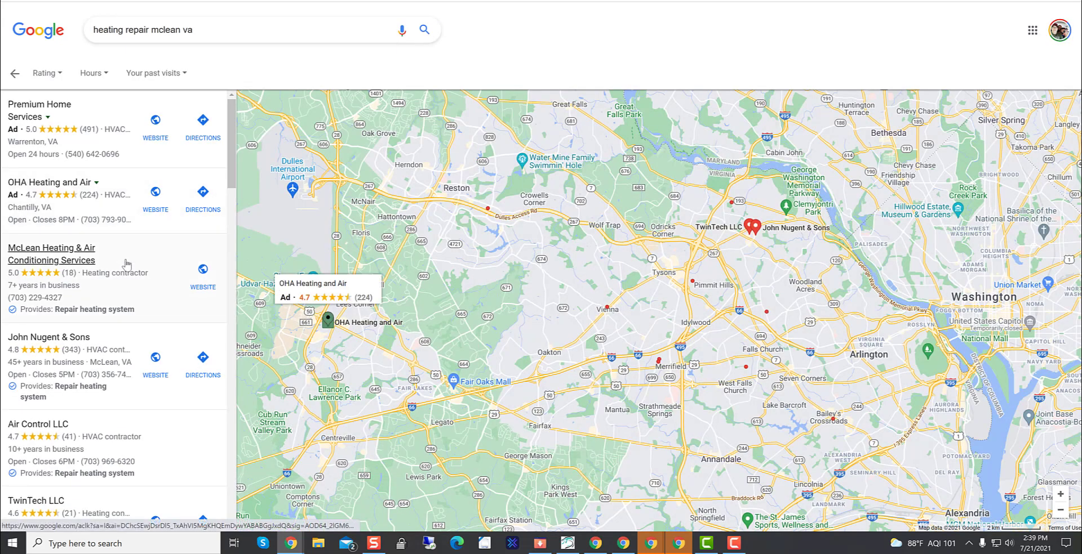
# Step: Find Nelson's HVAC, LLC in the local business list and open its business details
pyautogui.scroll(-6, 121, 380)
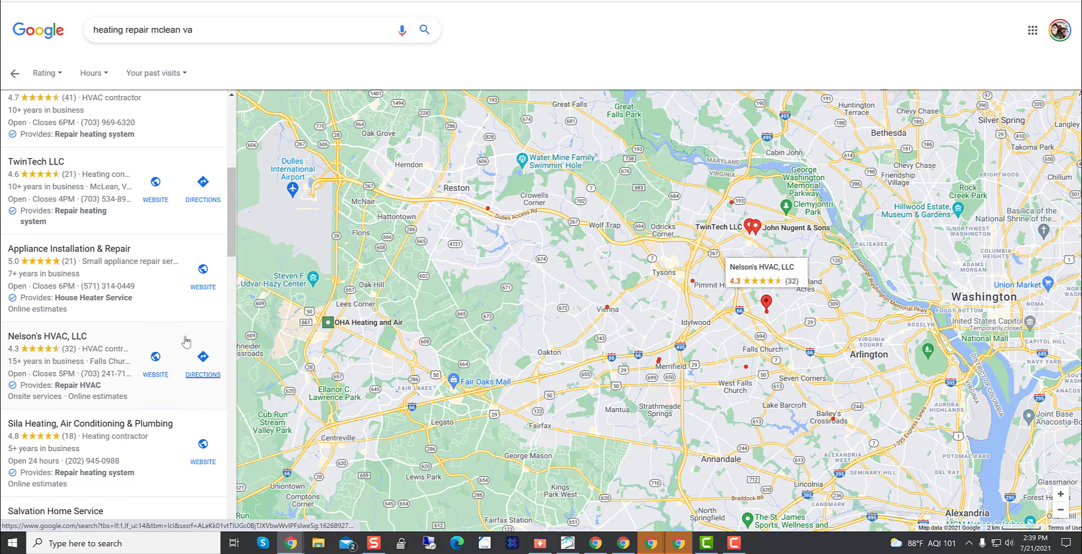
pyautogui.click(185, 342)
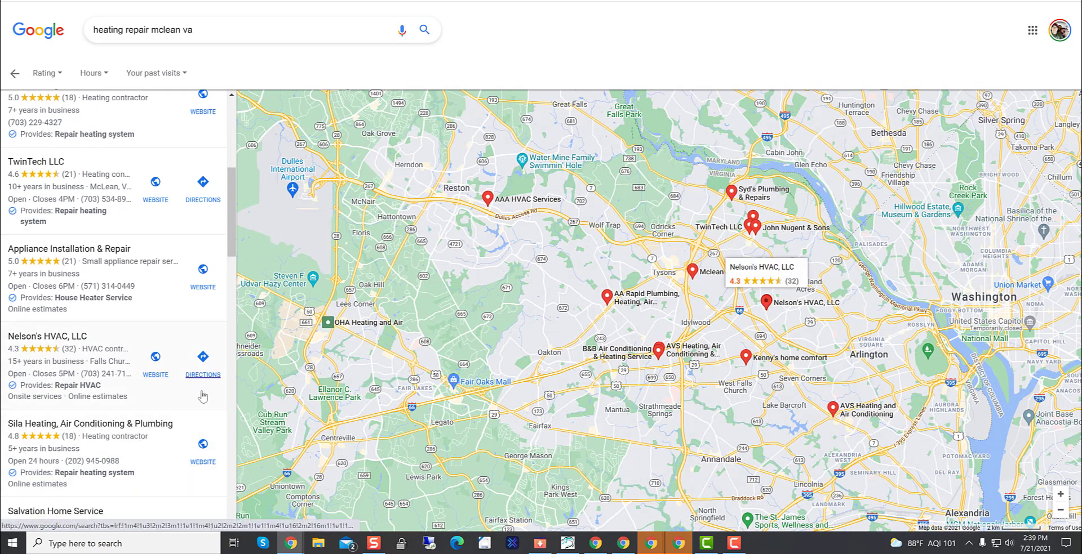
pyautogui.click(98, 354)
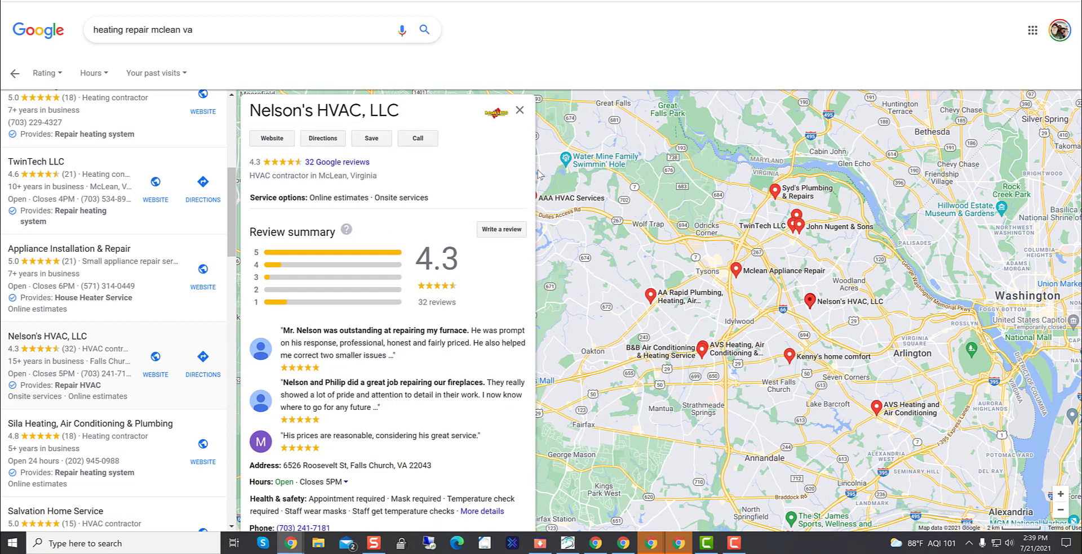
# Step: Copy the street address from the Nelson's HVAC listing into the Address field of the new grid form in Viper GMB Grid Tracker
pyautogui.scroll(-4, 468, 253)
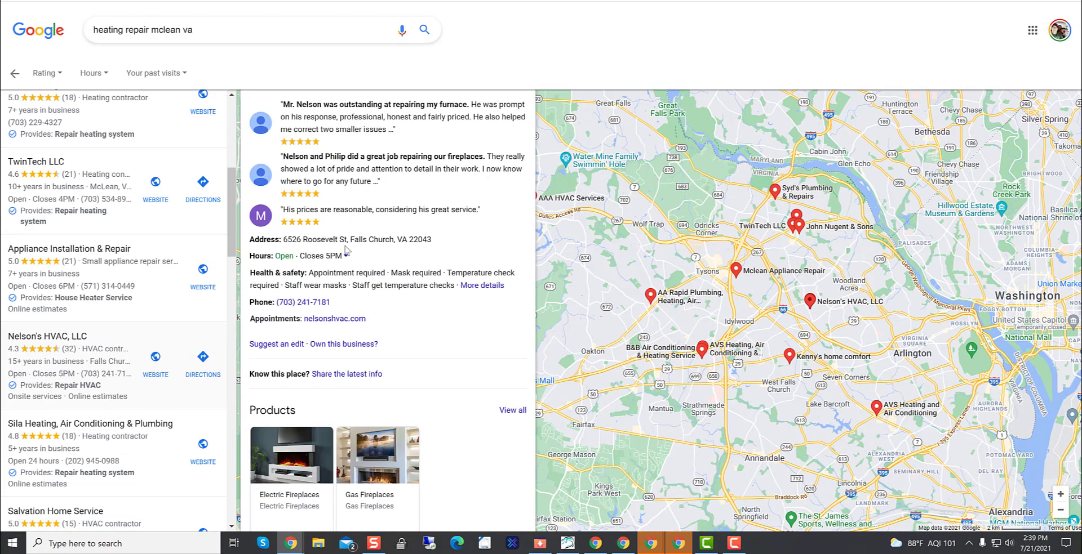
pyautogui.moveTo(348, 240); pyautogui.dragTo(282, 239)
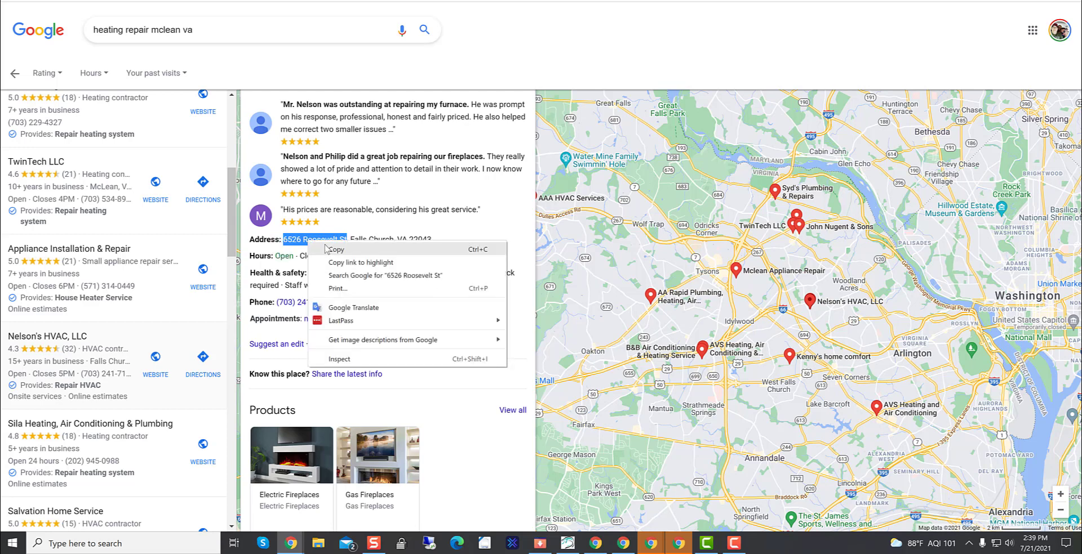
pyautogui.click(332, 249)
pyautogui.hotkey('alt', 'Tab')
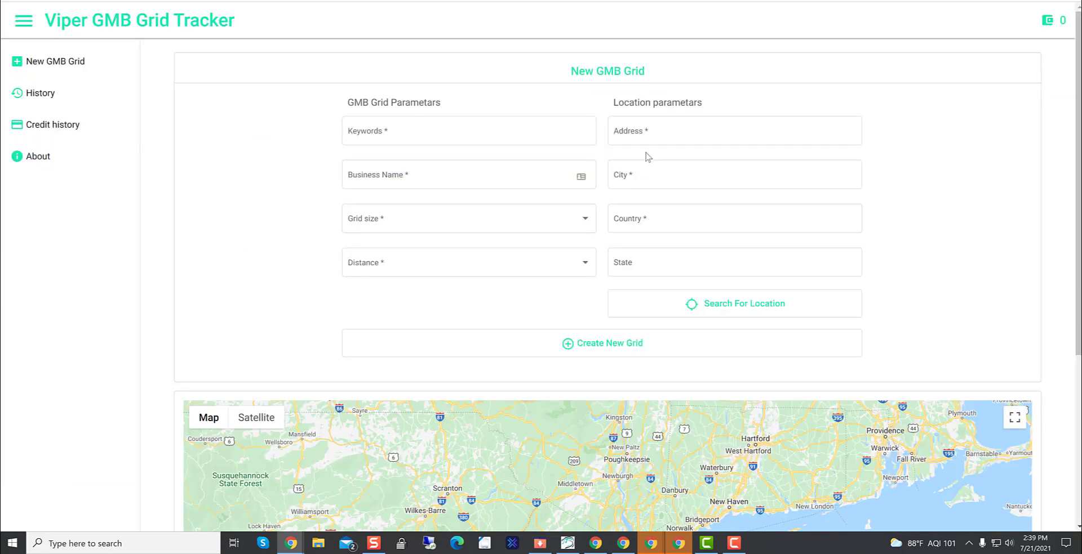
pyautogui.click(648, 140)
pyautogui.hotkey('ctrl', 'v')
# Step: Complete the location parameters with city Falls Church, country United States and state Virginia, checking the city against the business listing
pyautogui.click(647, 176)
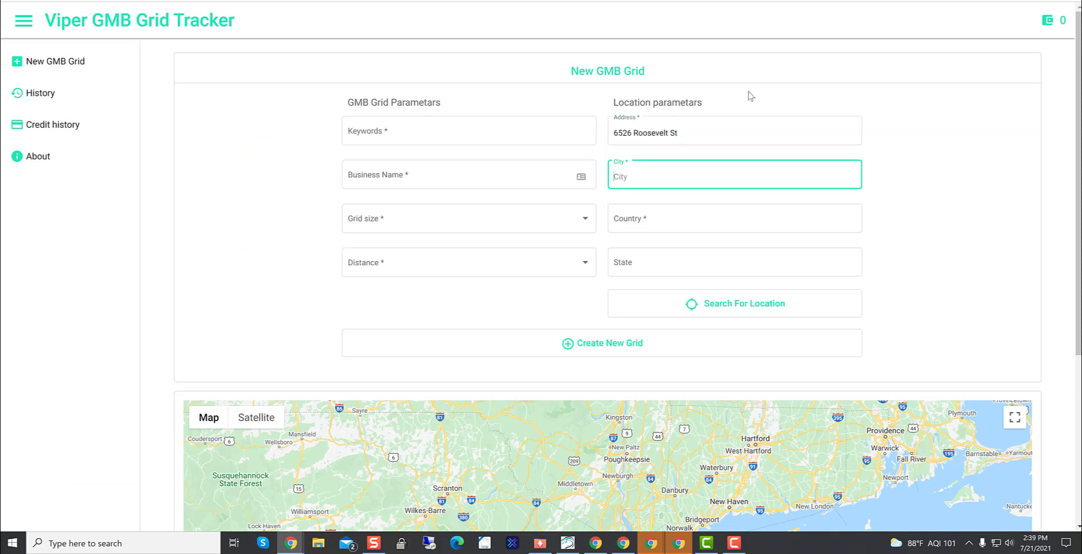
pyautogui.hotkey('alt', 'Tab')
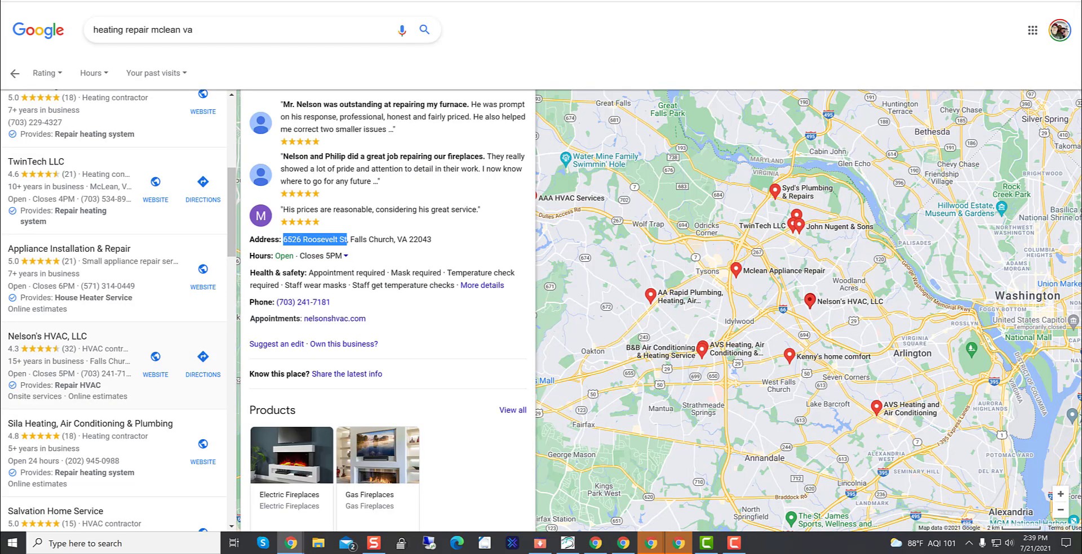
pyautogui.hotkey('alt', 'Tab')
pyautogui.write('Fa')
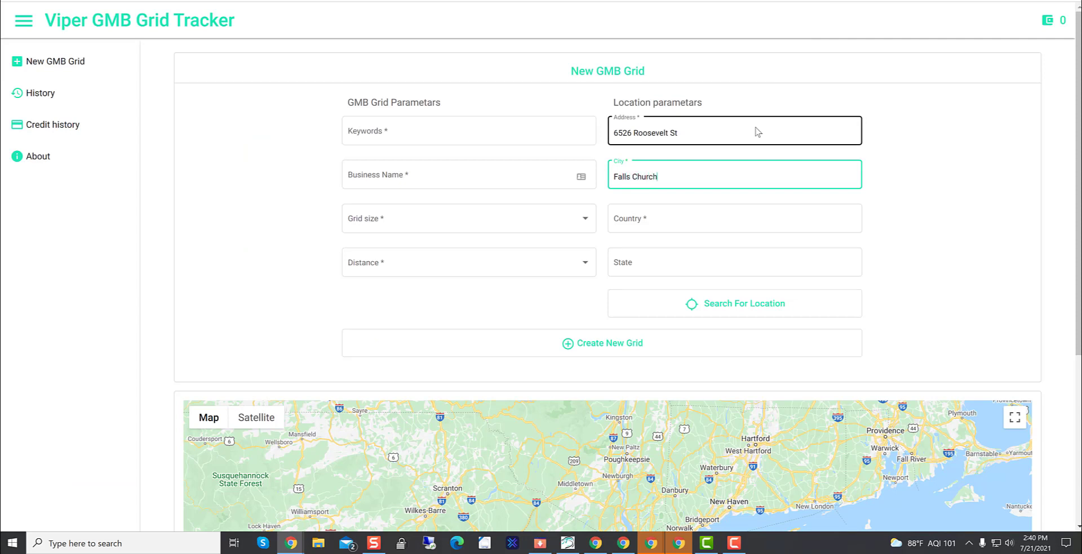
pyautogui.press('Tab')
pyautogui.write('Un')
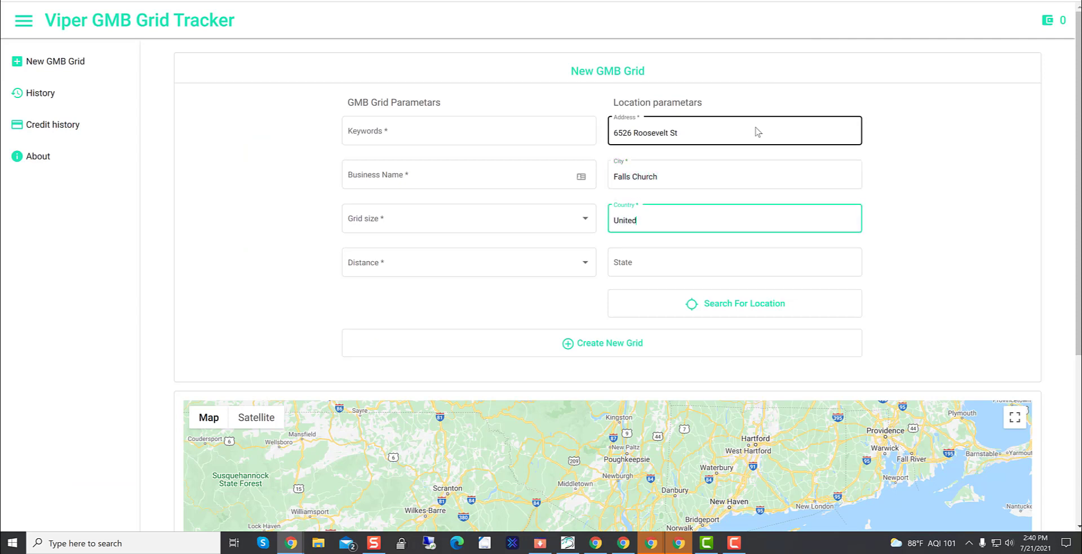
pyautogui.write('ited States')
pyautogui.press('Tab')
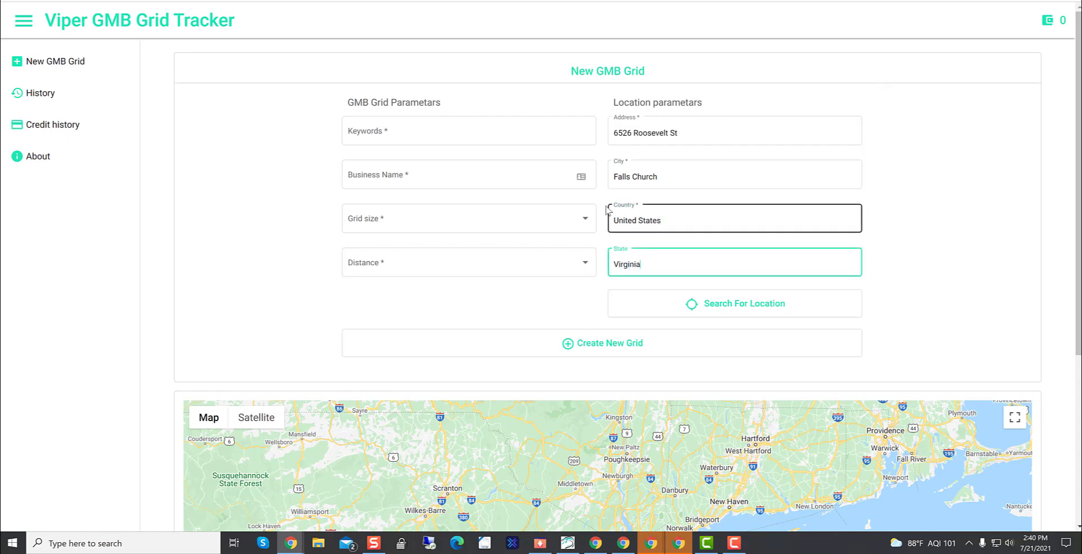
# Step: Enter "heating repair" as the keyword for the new grid
pyautogui.click(411, 130)
pyautogui.write('ghea')
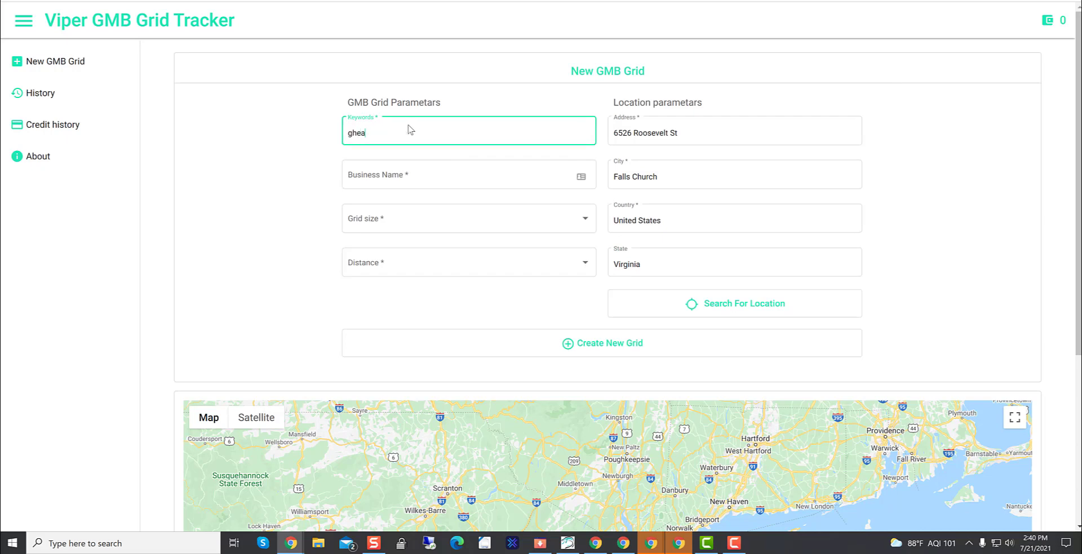
pyautogui.press('BackSpace')
pyautogui.press('BackSpace')
pyautogui.write('je')
pyautogui.press('BackSpace')
pyautogui.press('BackSpace')
pyautogui.write('hea')
pyautogui.press('Tab')
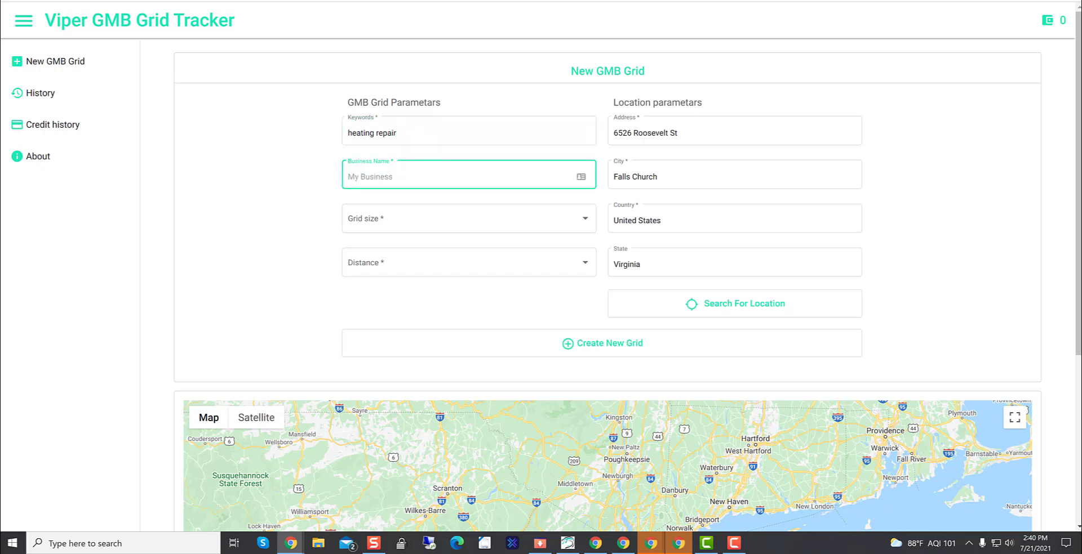
# Step: Copy the business name "Nelson's HVAC, LLC" from its Google listing into the grid form's Business Name field
pyautogui.hotkey('alt', 'Tab')
pyautogui.scroll(4, 328, 301)
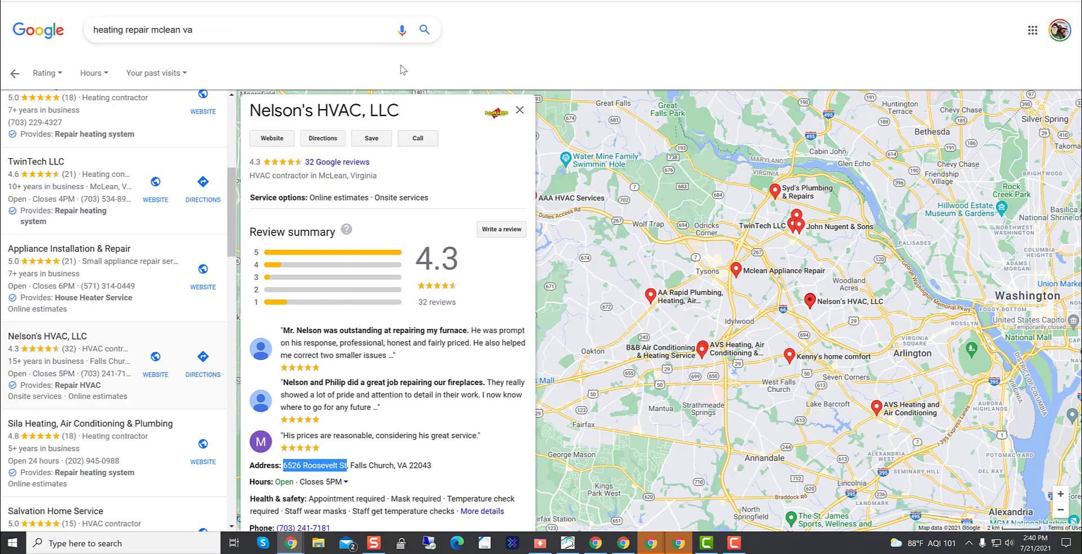
pyautogui.moveTo(399, 110); pyautogui.dragTo(247, 112)
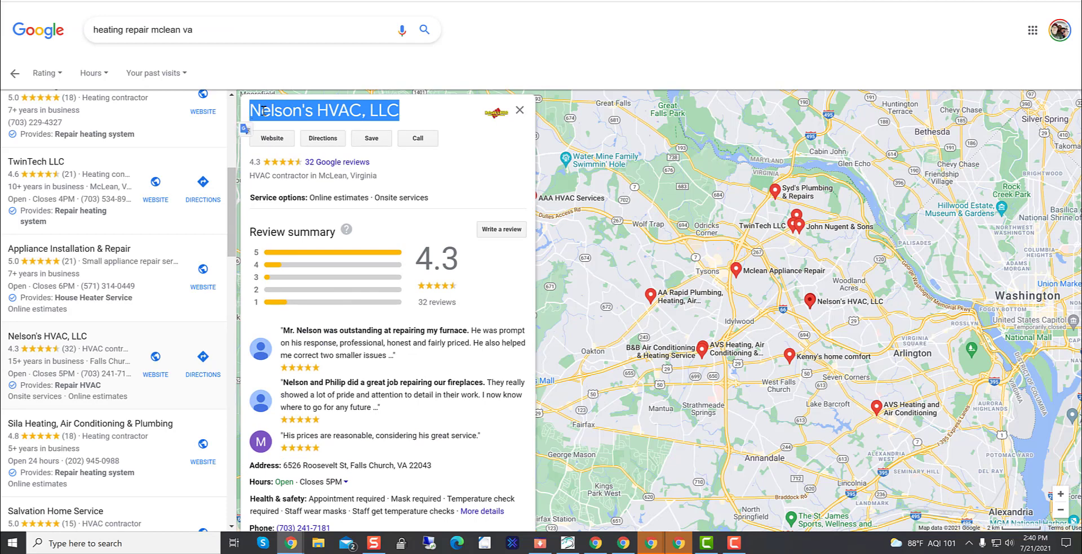
pyautogui.rightClick(263, 112)
pyautogui.click(298, 121)
pyautogui.rightClick(305, 111)
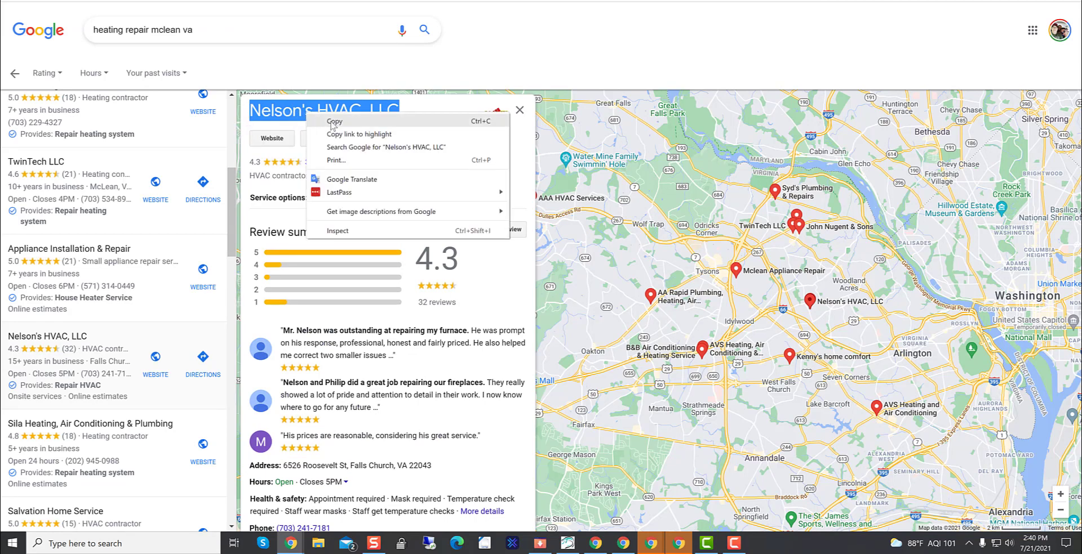
pyautogui.click(331, 123)
pyautogui.hotkey('alt', 'Tab')
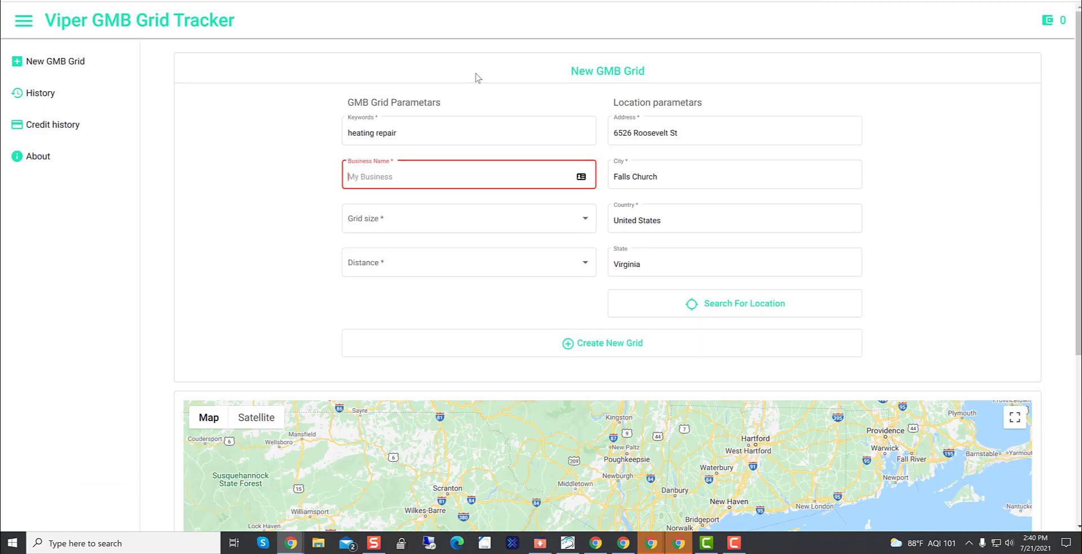
pyautogui.hotkey('ctrl', 'v')
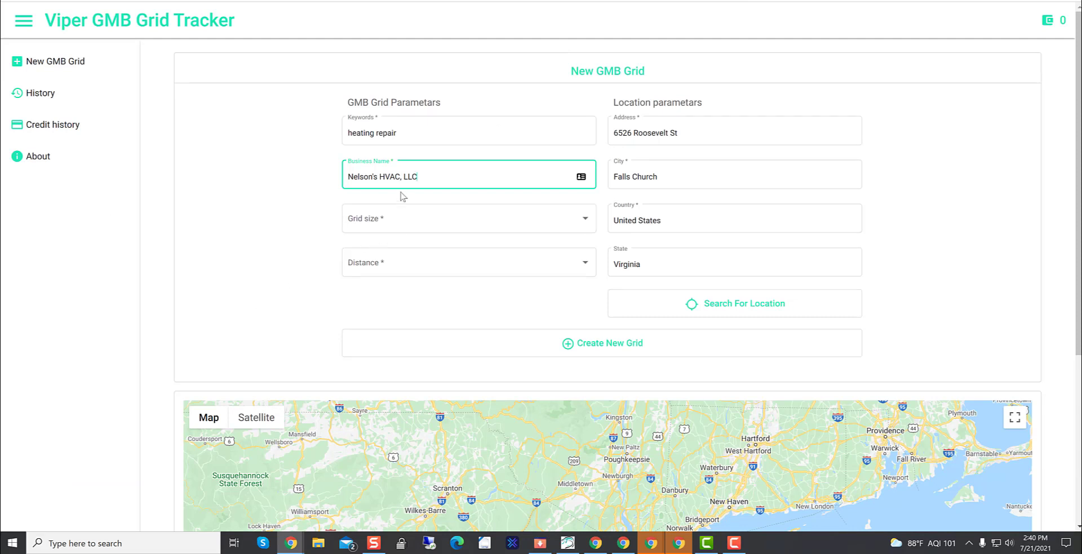
# Step: Set the grid size to 3x3 and the distance to 1 km
pyautogui.click(404, 219)
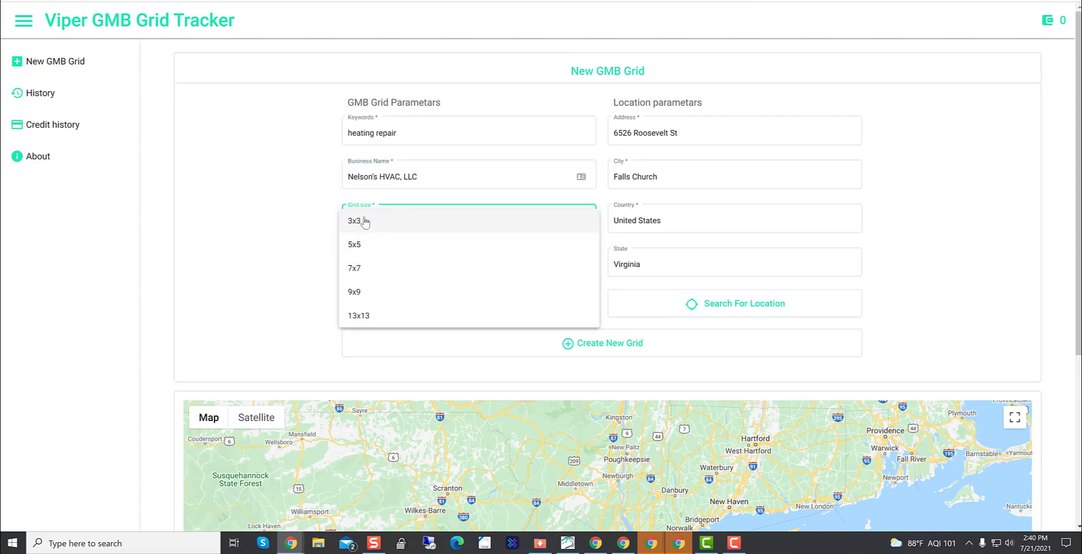
pyautogui.click(362, 220)
pyautogui.click(391, 268)
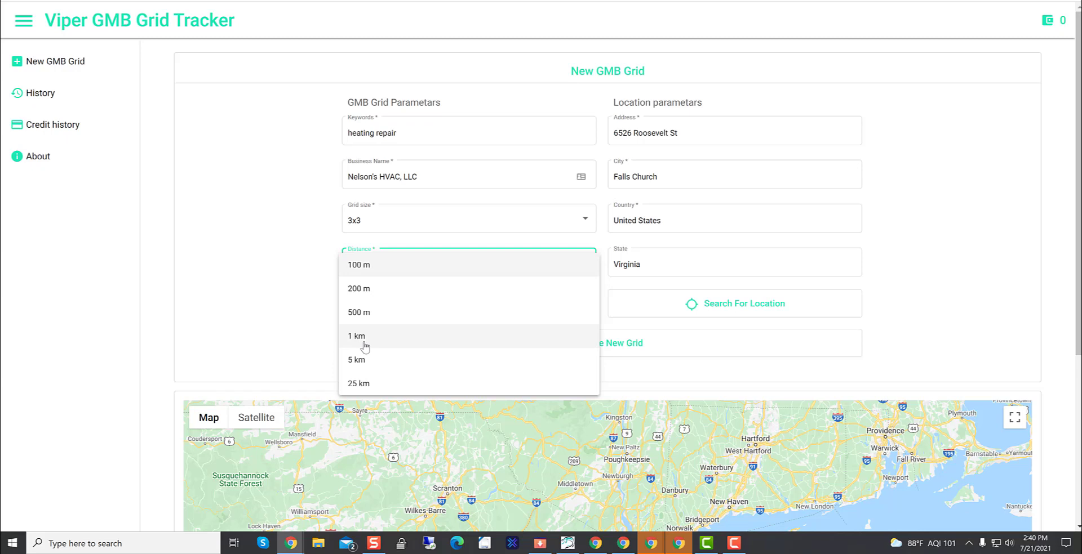
pyautogui.click(361, 338)
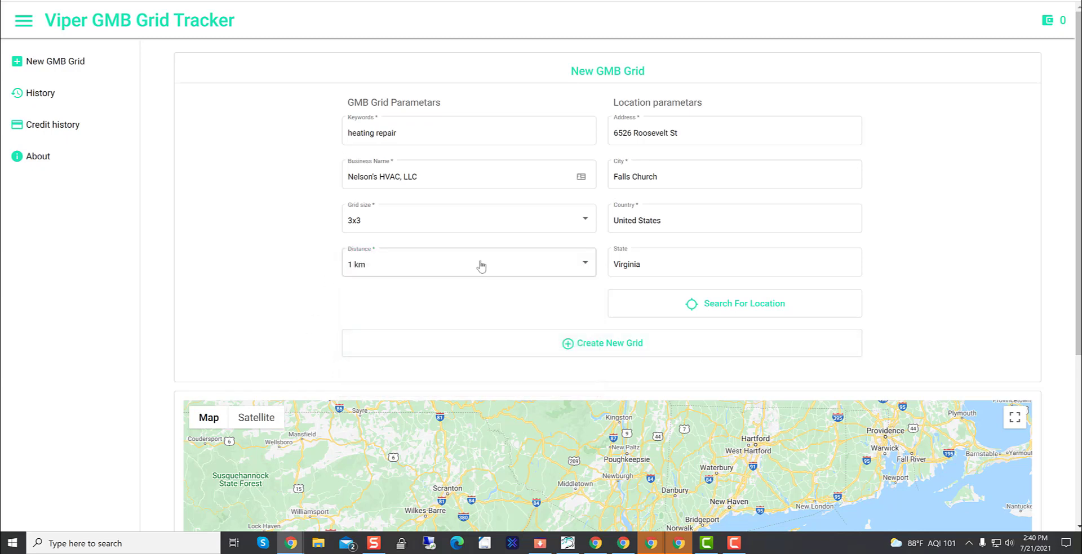
# Step: Search for the entered location and check the area around it on the map
pyautogui.scroll(-2, 949, 145)
pyautogui.scroll(-3, 949, 145)
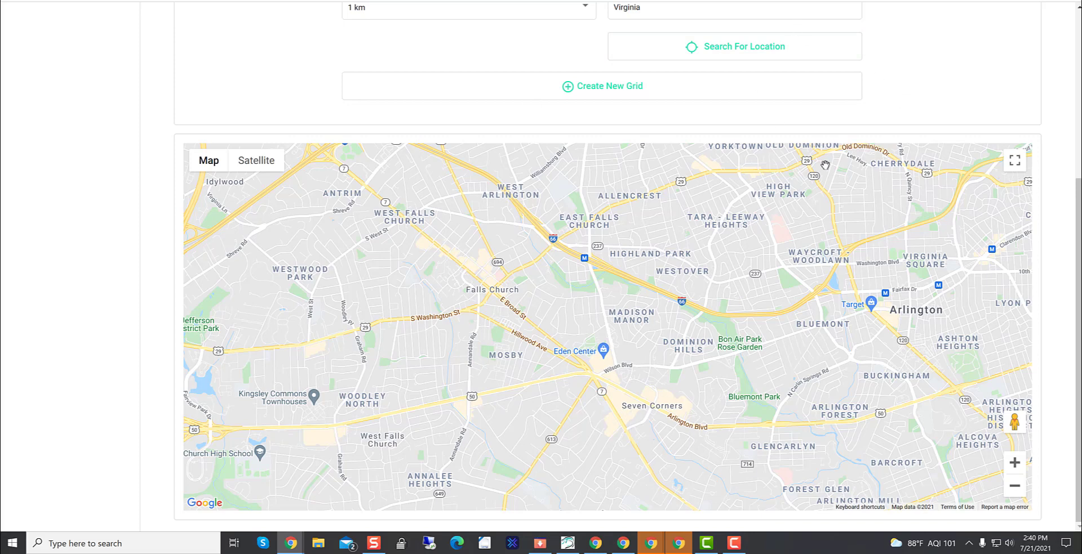
pyautogui.scroll(2, 860, 106)
pyautogui.scroll(1, 427, 208)
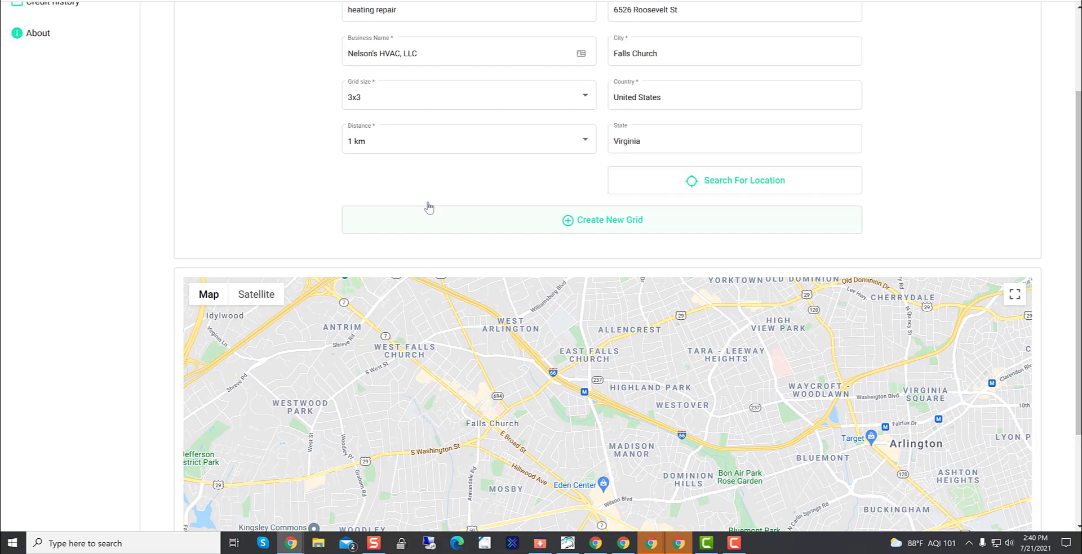
# Step: Create the new GMB grid from the entered parameters and dismiss the confirmation message
pyautogui.scroll(-3, 430, 289)
pyautogui.click(618, 93)
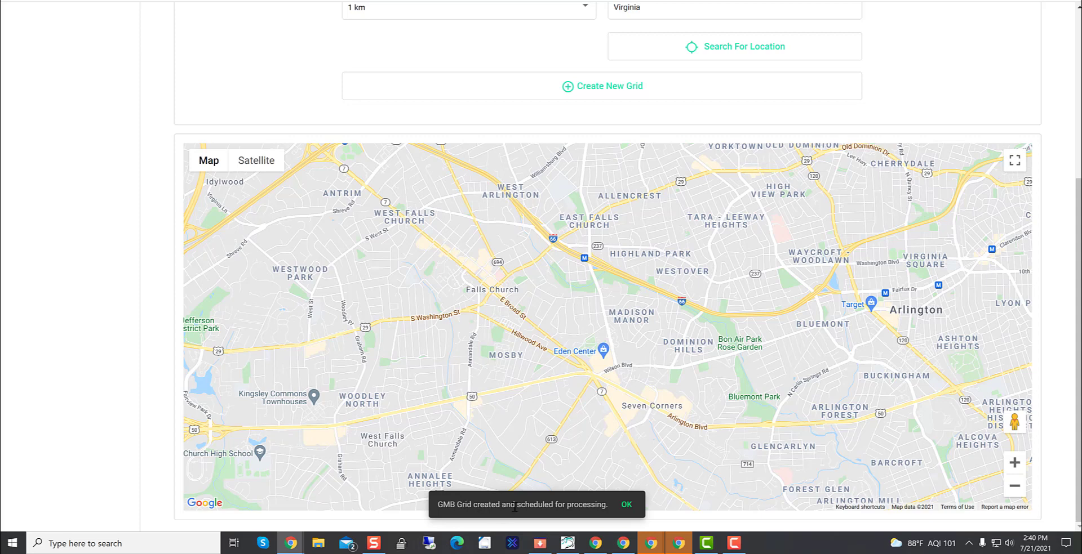
pyautogui.click(627, 505)
# Step: Open the Nelson's HVAC, LLC "heating repair" report from the history and examine the ranking markers on its map
pyautogui.scroll(5, 205, 174)
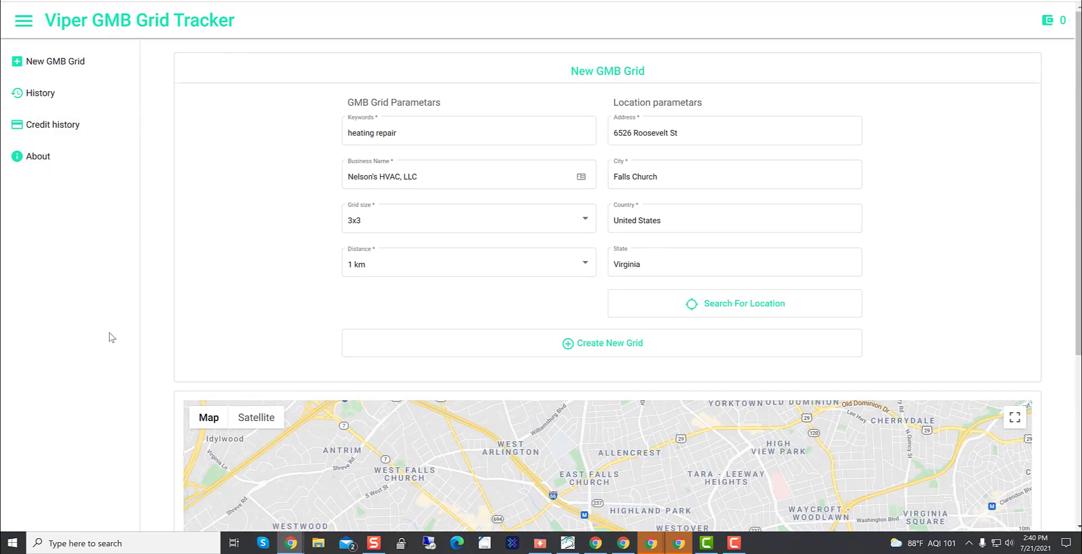
pyautogui.click(73, 106)
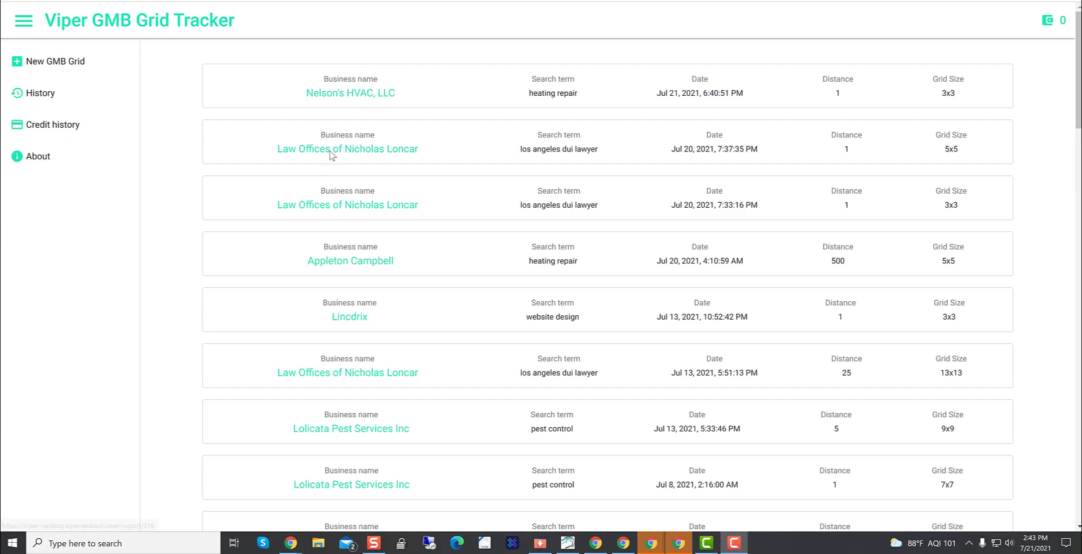
pyautogui.click(359, 94)
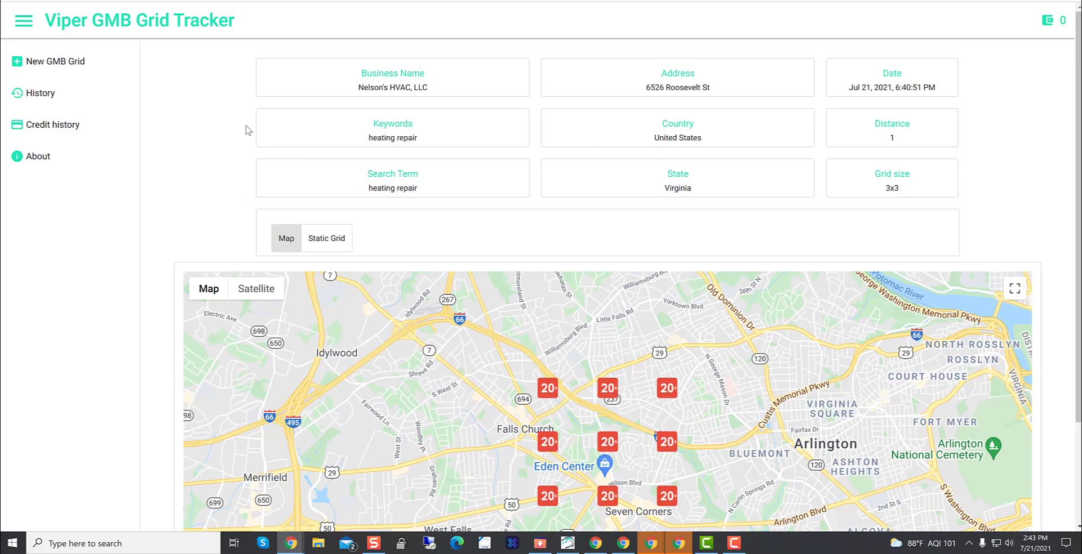
pyautogui.scroll(-2, 330, 269)
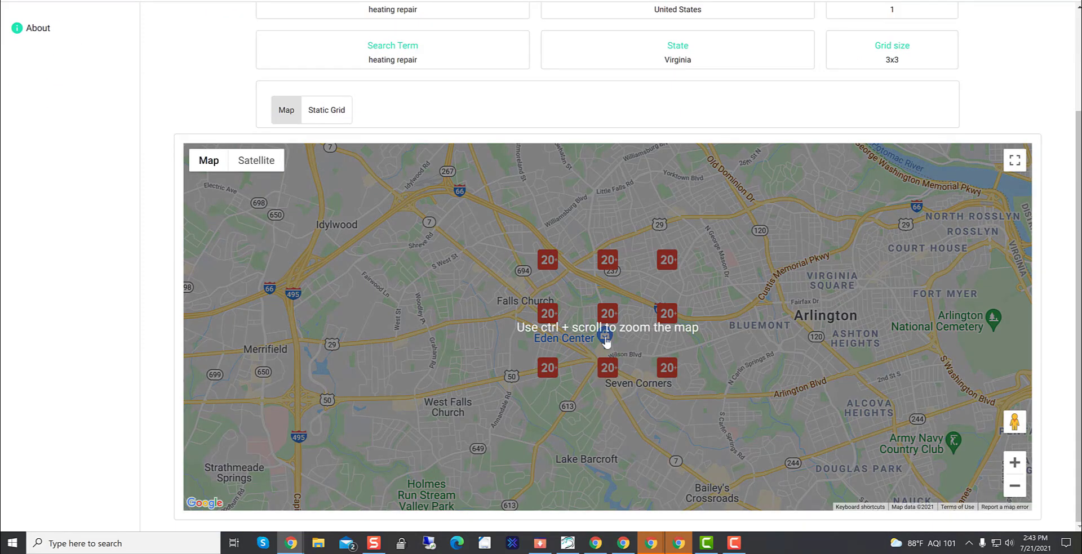
pyautogui.keyDown('ctrl'); pyautogui.scroll(2, 605, 341); pyautogui.keyUp('ctrl')
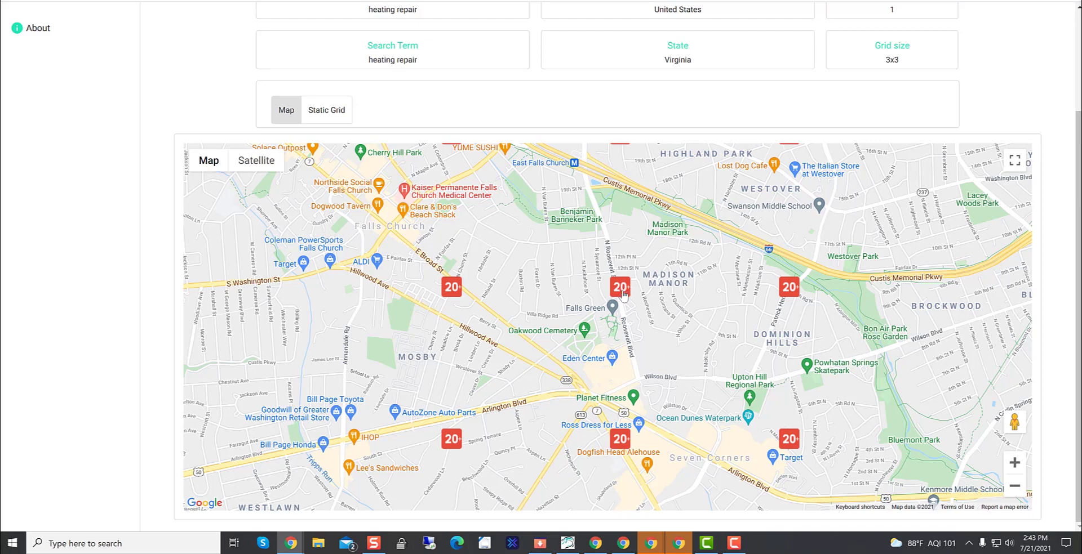
pyautogui.keyDown('ctrl'); pyautogui.scroll(-2, 631, 332); pyautogui.keyUp('ctrl')
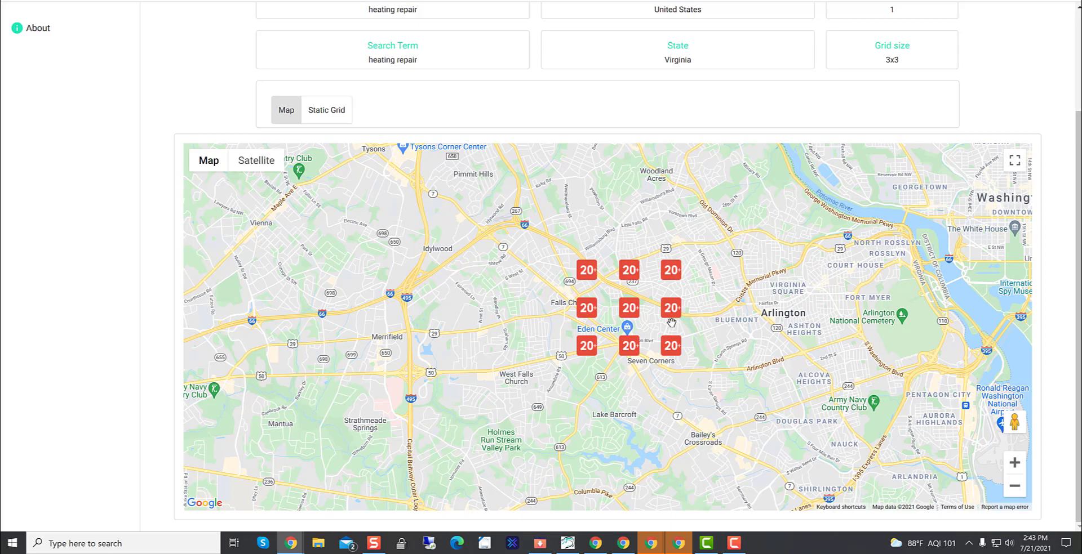
pyautogui.moveTo(653, 332); pyautogui.dragTo(525, 397)
pyautogui.scroll(3, 855, 63)
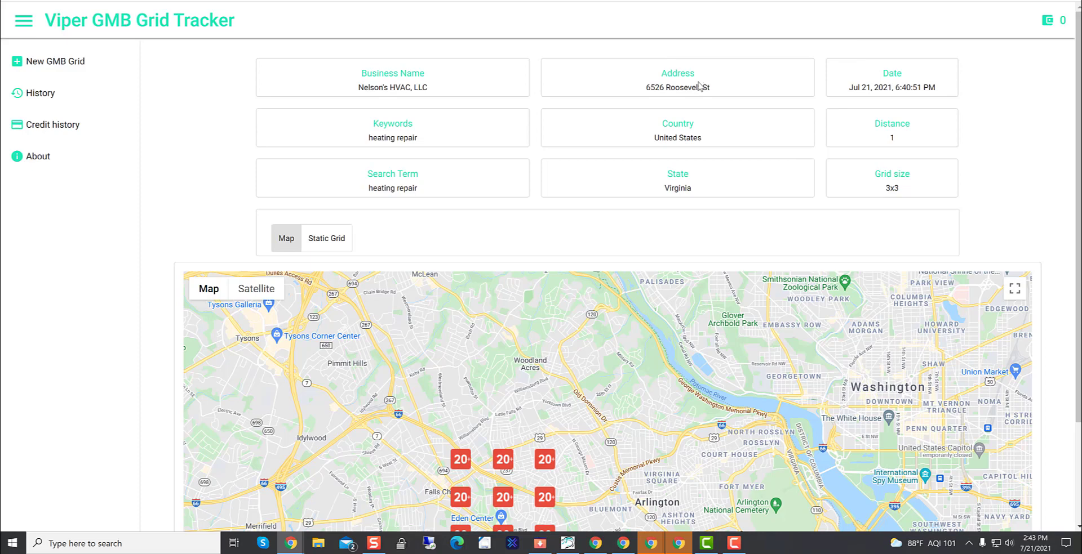
pyautogui.scroll(-3, 560, 401)
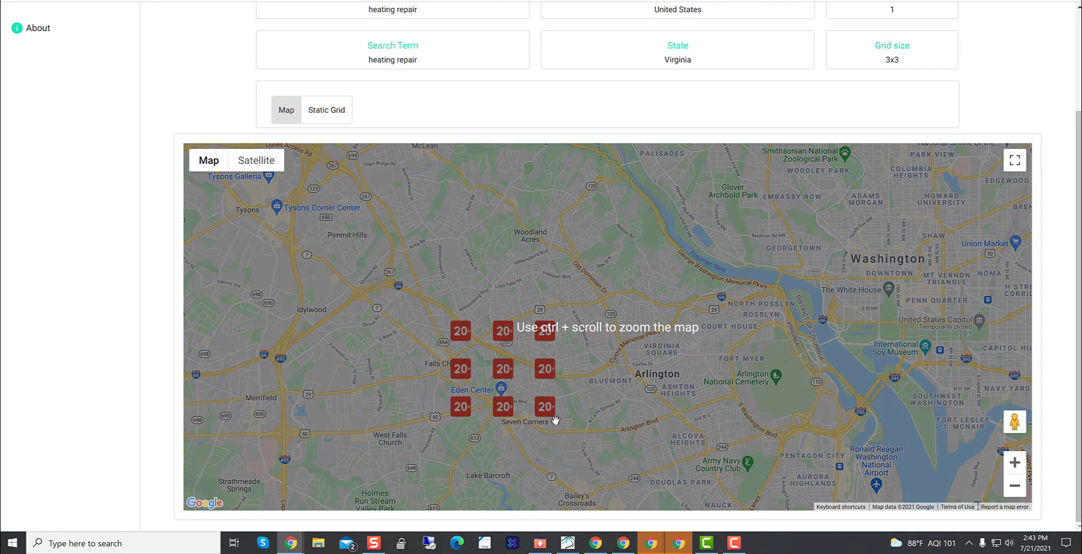
pyautogui.moveTo(553, 415); pyautogui.dragTo(610, 356)
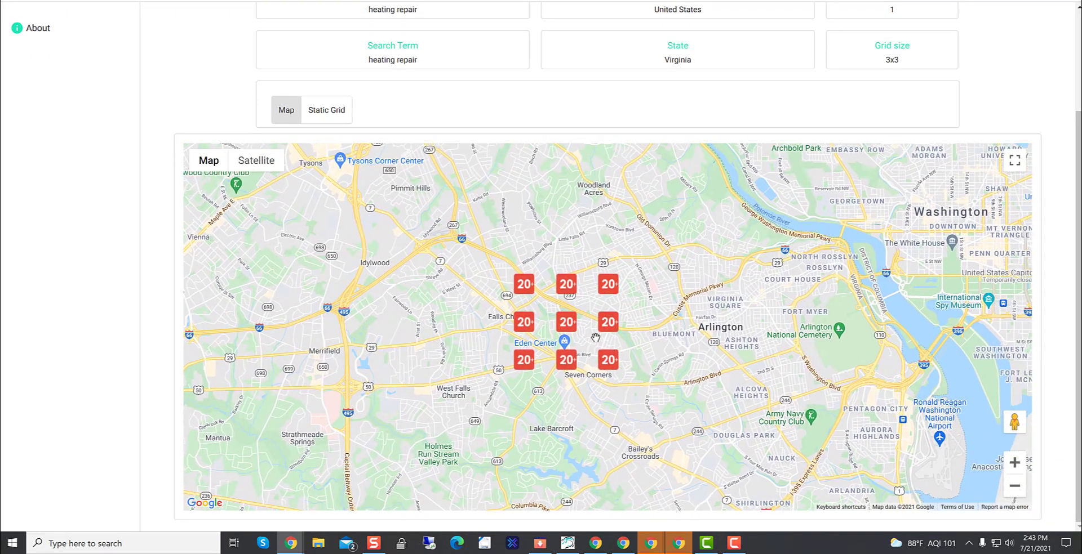
pyautogui.keyDown('ctrl'); pyautogui.scroll(1, 595, 338); pyautogui.keyUp('ctrl')
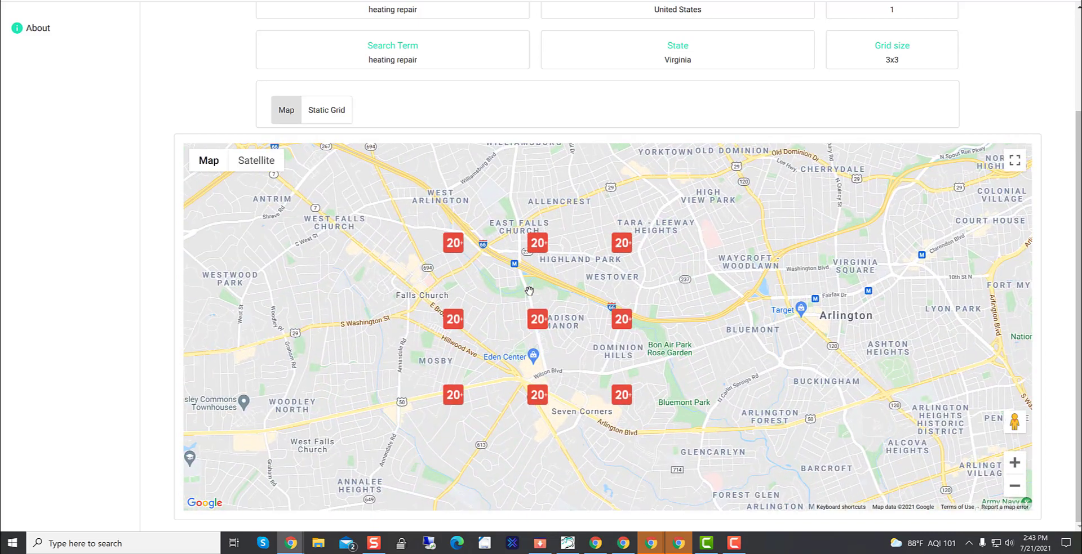
# Step: View the Nelson's HVAC, LLC rankings as a static grid and return to the map view
pyautogui.click(330, 111)
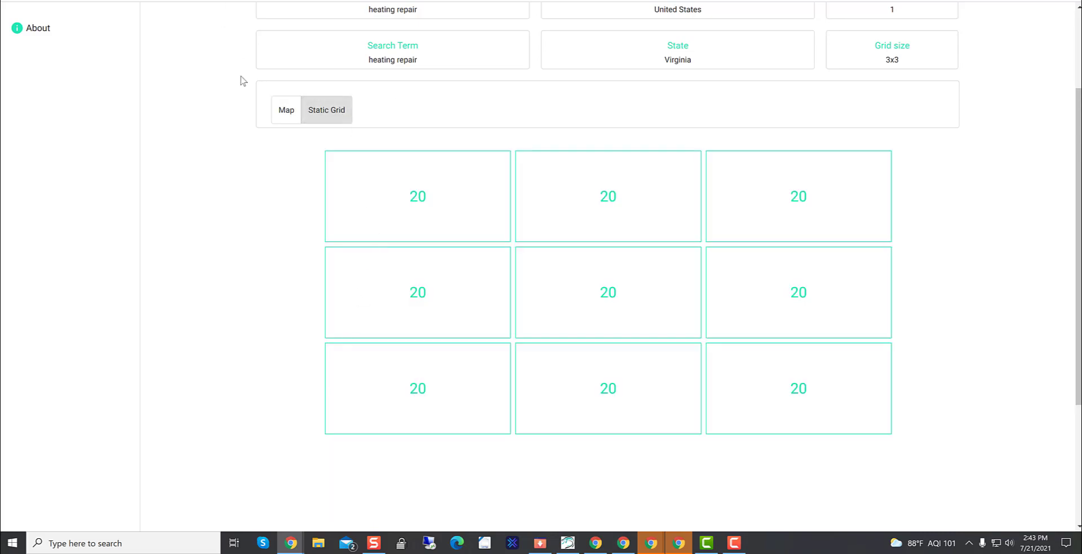
pyautogui.click(282, 111)
pyautogui.scroll(3, 85, 157)
# Step: Open the Jul 20, 2021 5x5 "los angeles dui lawyer" report from the history and examine its ranking map at different scales
pyautogui.click(50, 95)
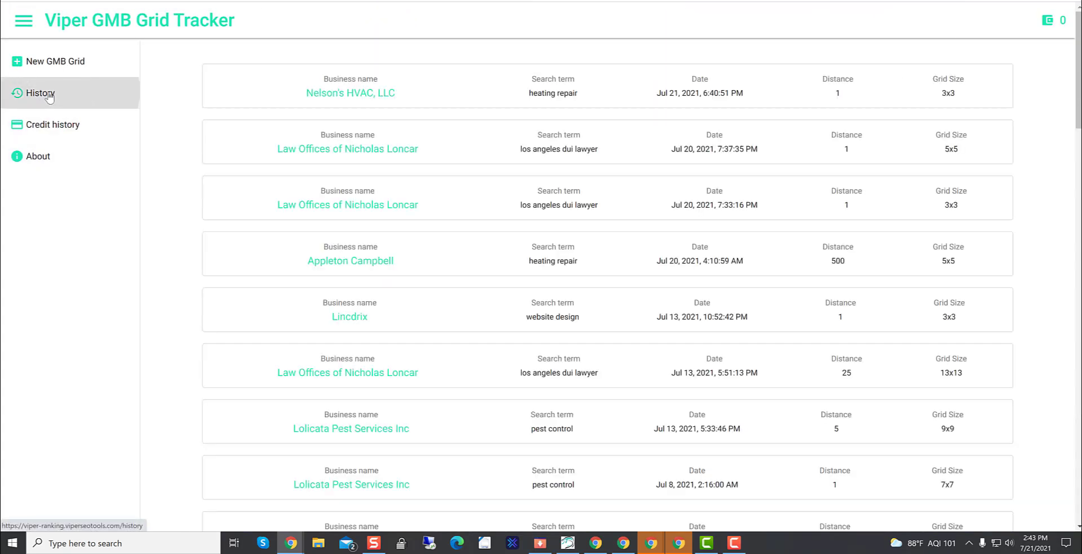
pyautogui.click(403, 150)
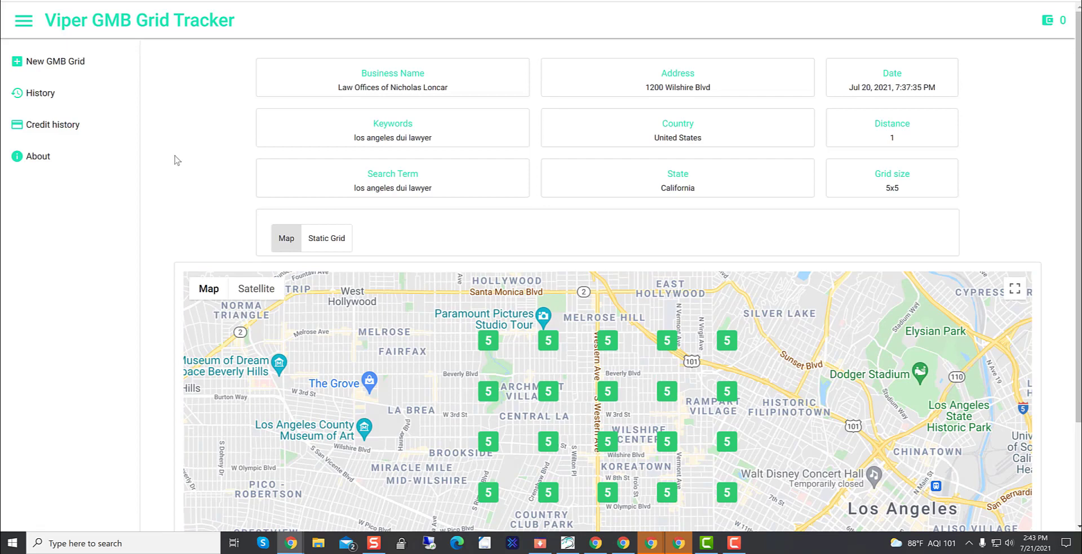
pyautogui.scroll(-2, 180, 161)
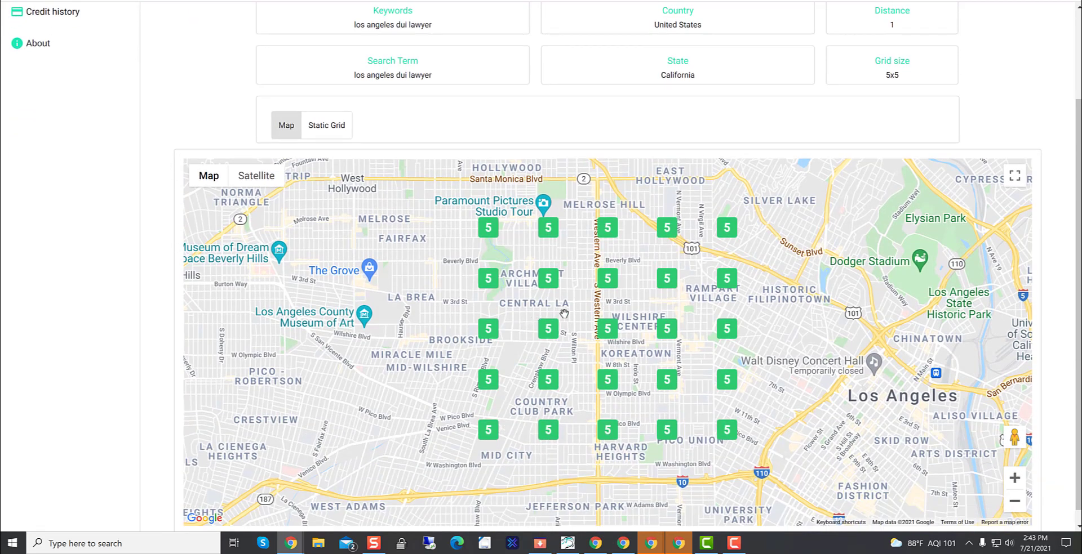
pyautogui.scroll(-2, 586, 323)
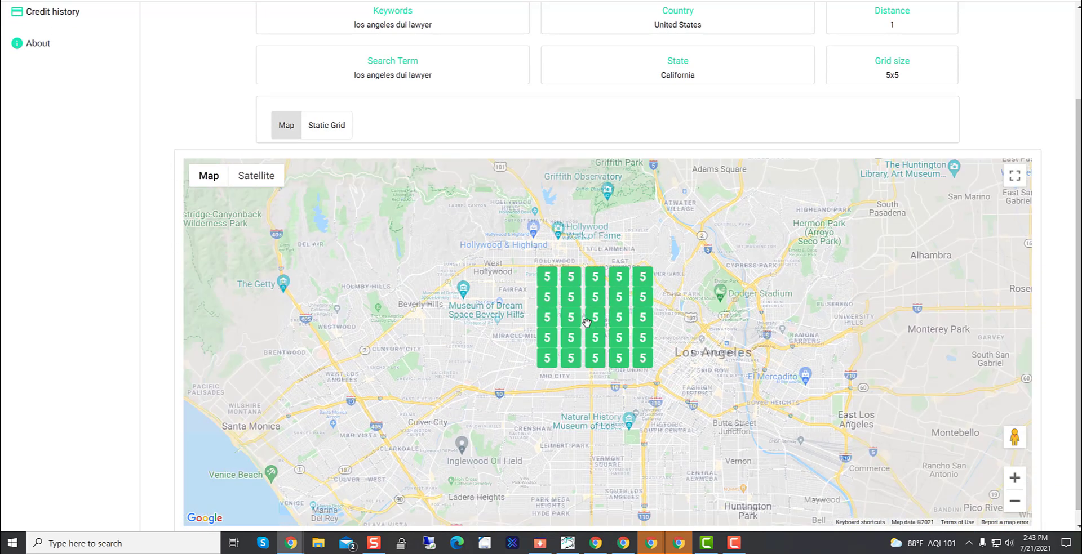
pyautogui.scroll(1, 570, 341)
pyautogui.scroll(-1, 570, 341)
pyautogui.scroll(-1, 570, 341)
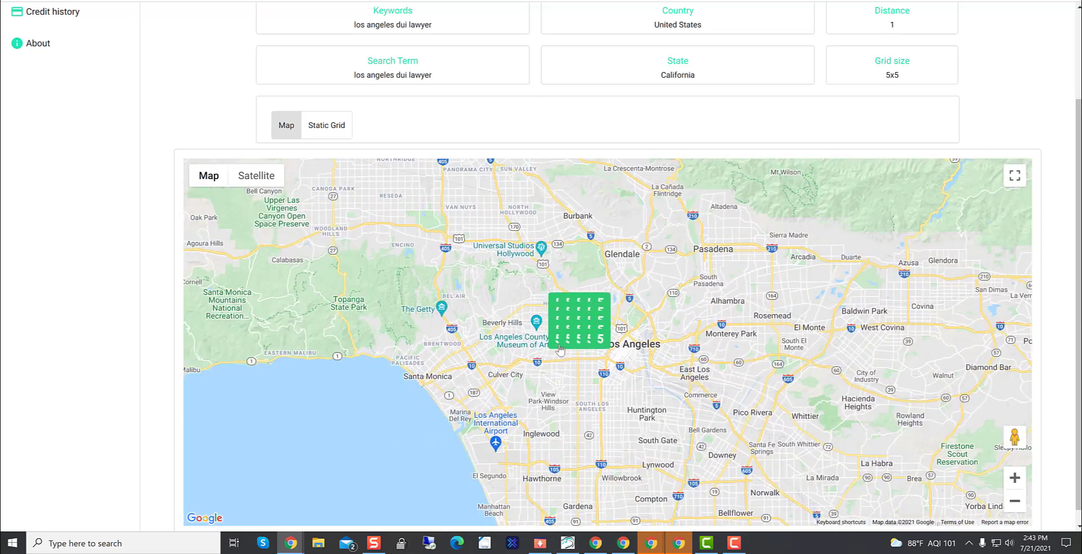
pyautogui.scroll(2, 561, 343)
pyautogui.scroll(-1, 559, 345)
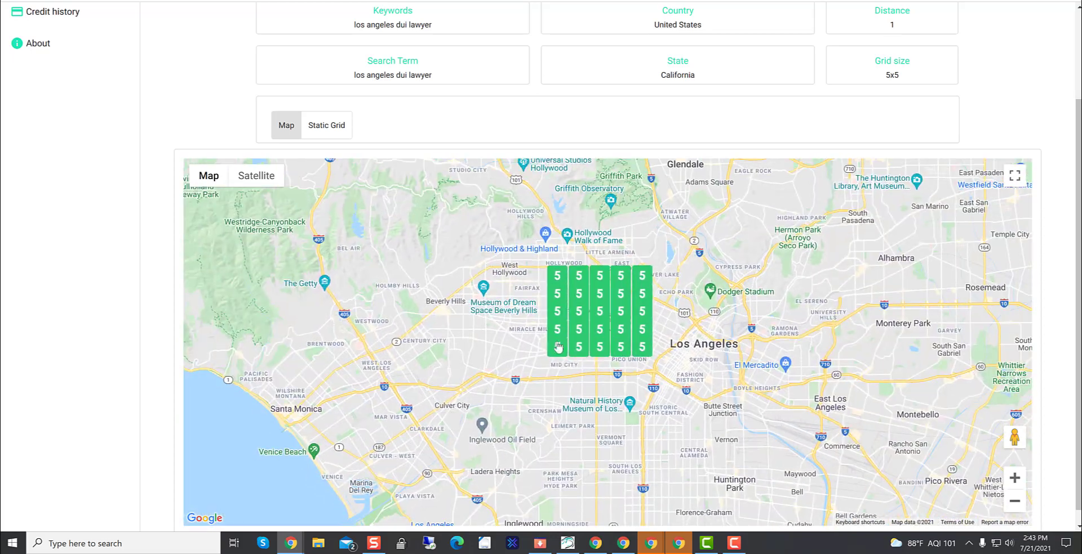
pyautogui.scroll(2, 189, 159)
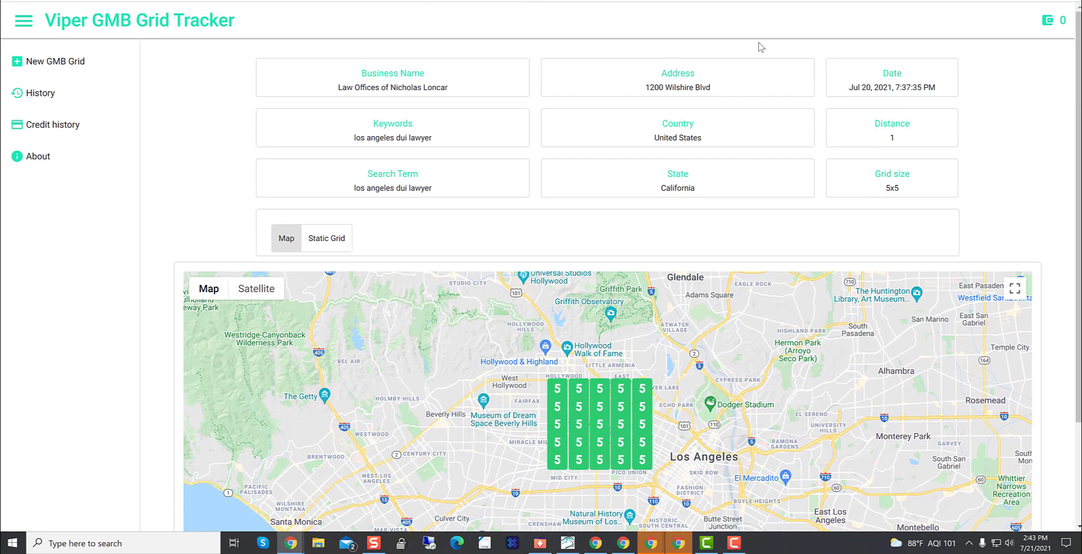
# Step: Find the Jul 7, 2021 5x5 "los angeles dui lawyer" report in the history and inspect its ranking map
pyautogui.click(39, 90)
pyautogui.scroll(-5, 679, 405)
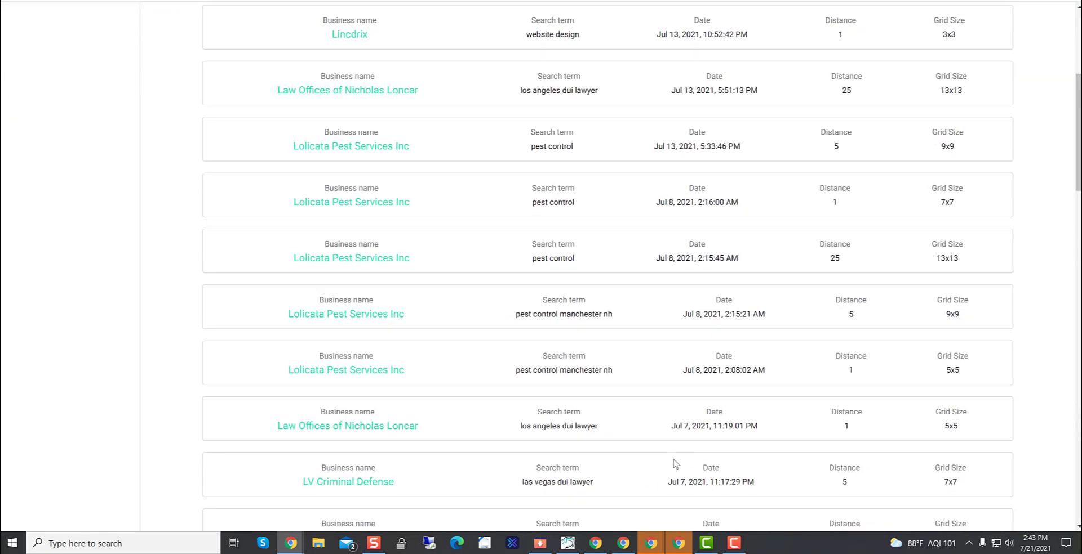
pyautogui.scroll(-2, 673, 462)
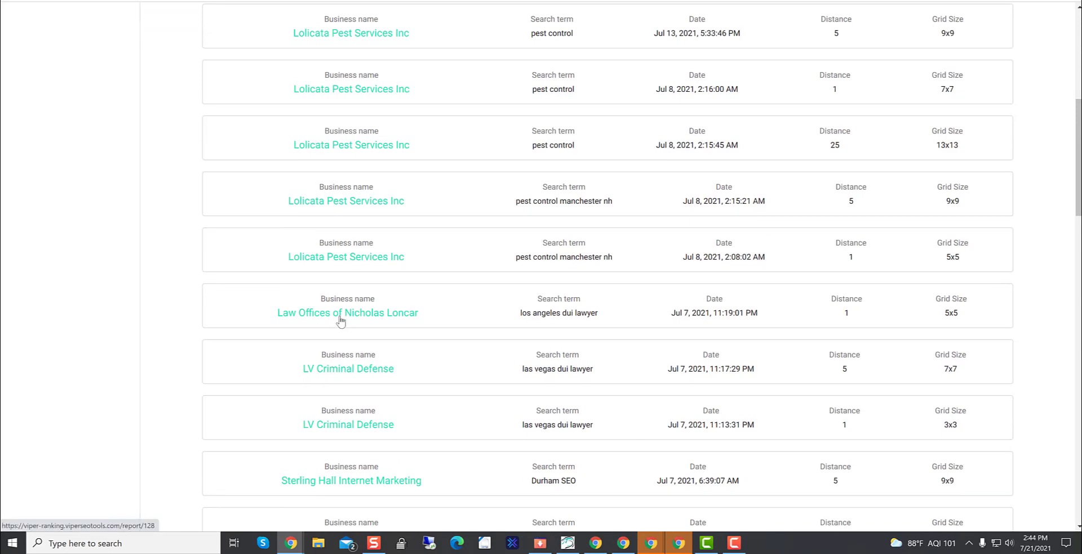
pyautogui.click(363, 314)
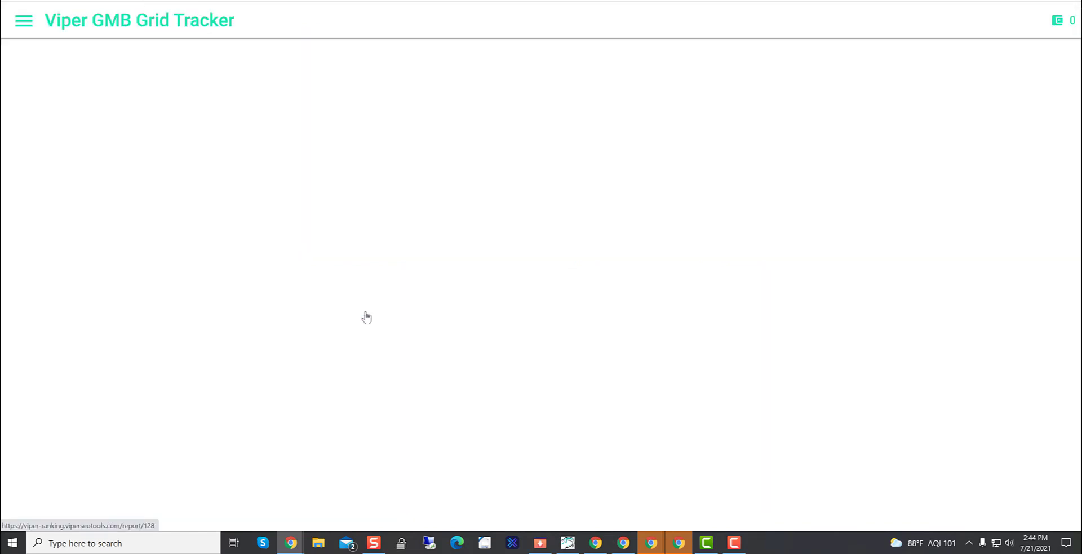
pyautogui.scroll(-2, 245, 314)
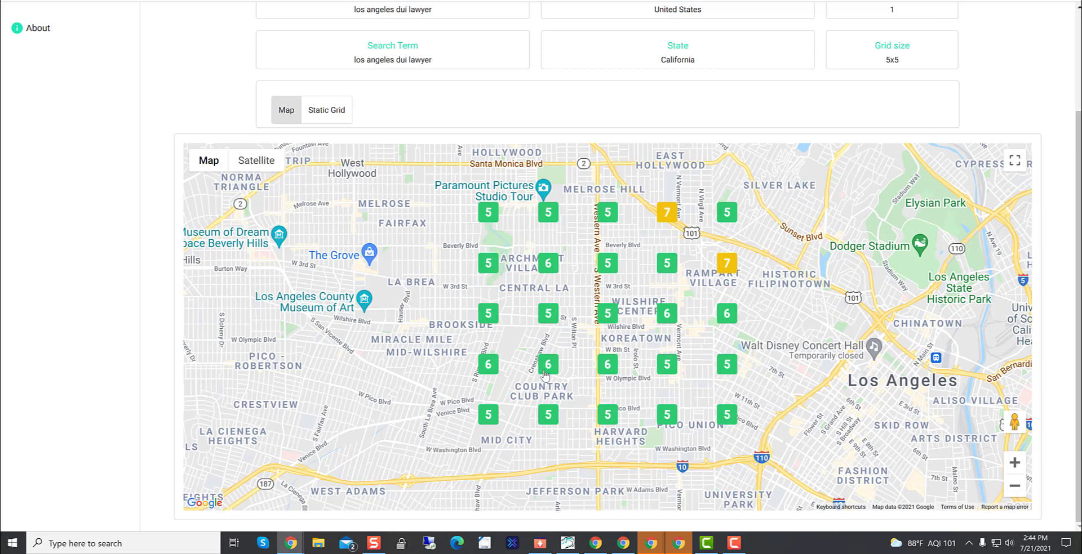
pyautogui.scroll(2, 258, 229)
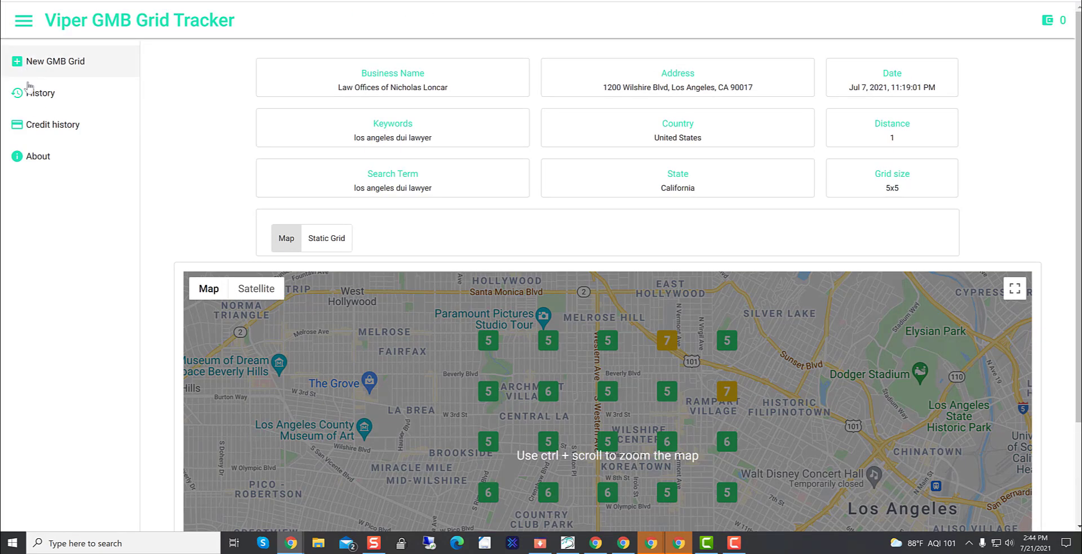
# Step: Reopen the Jul 20, 2021 5x5 "los angeles dui lawyer" report to compare its map rankings with the Jul 7 report
pyautogui.click(35, 93)
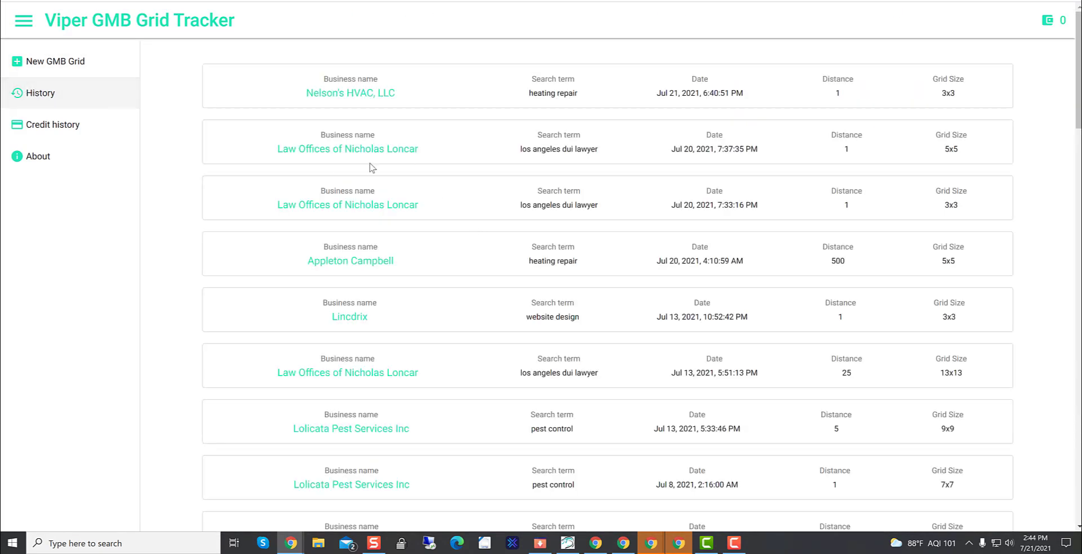
pyautogui.click(403, 148)
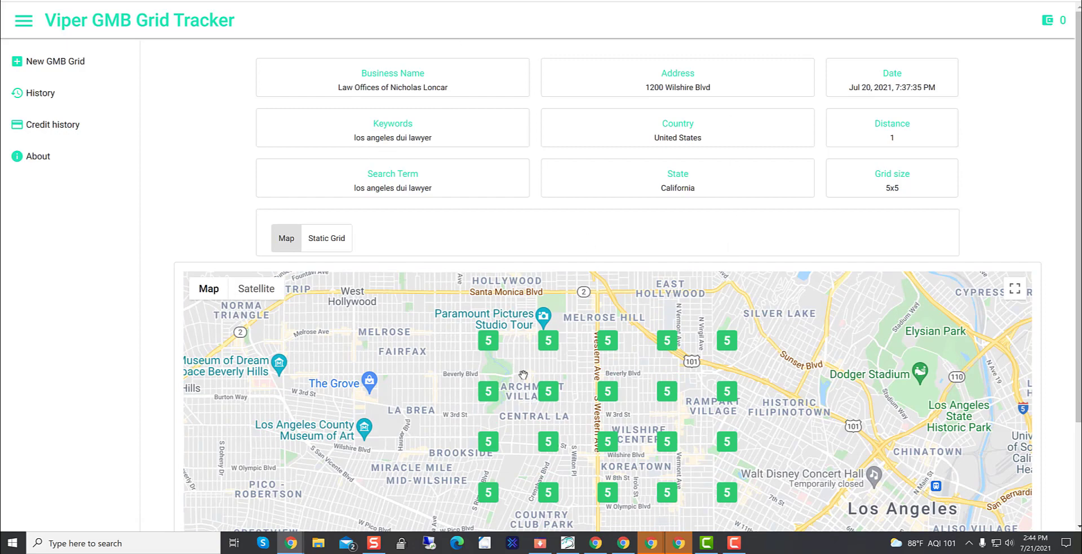
pyautogui.scroll(-1, 536, 400)
pyautogui.scroll(-1, 571, 422)
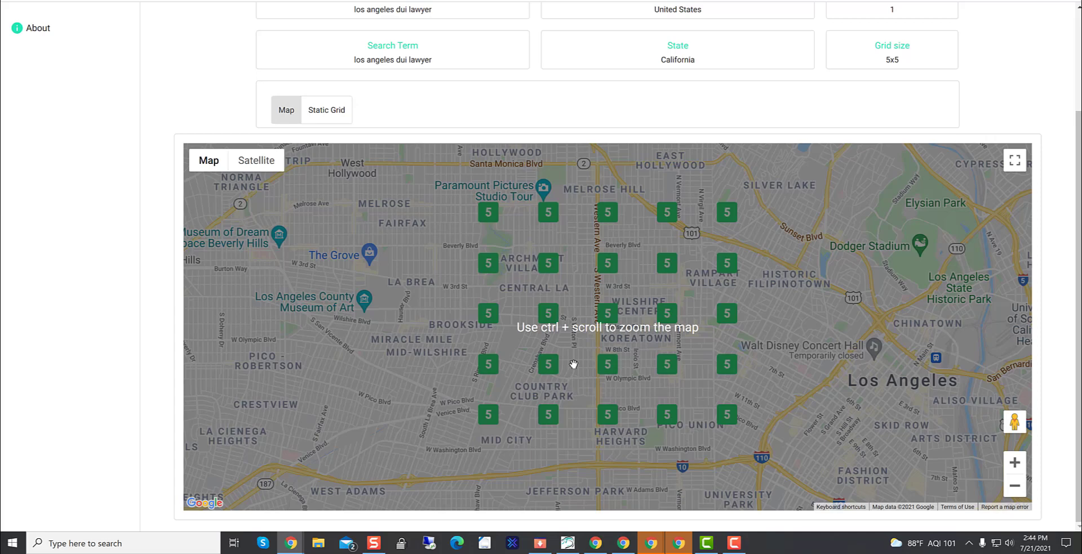
pyautogui.keyDown('ctrl'); pyautogui.scroll(-2, 573, 365); pyautogui.keyUp('ctrl')
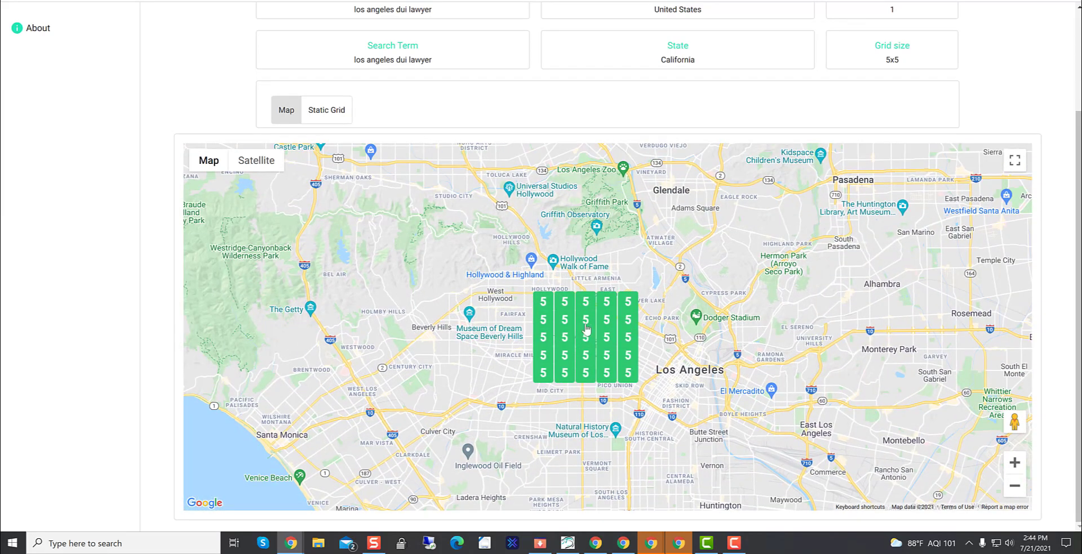
pyautogui.keyDown('ctrl'); pyautogui.scroll(1, 586, 327); pyautogui.keyUp('ctrl')
pyautogui.keyDown('ctrl'); pyautogui.scroll(-1, 586, 328); pyautogui.keyUp('ctrl')
pyautogui.keyDown('ctrl'); pyautogui.scroll(1, 601, 345); pyautogui.keyUp('ctrl')
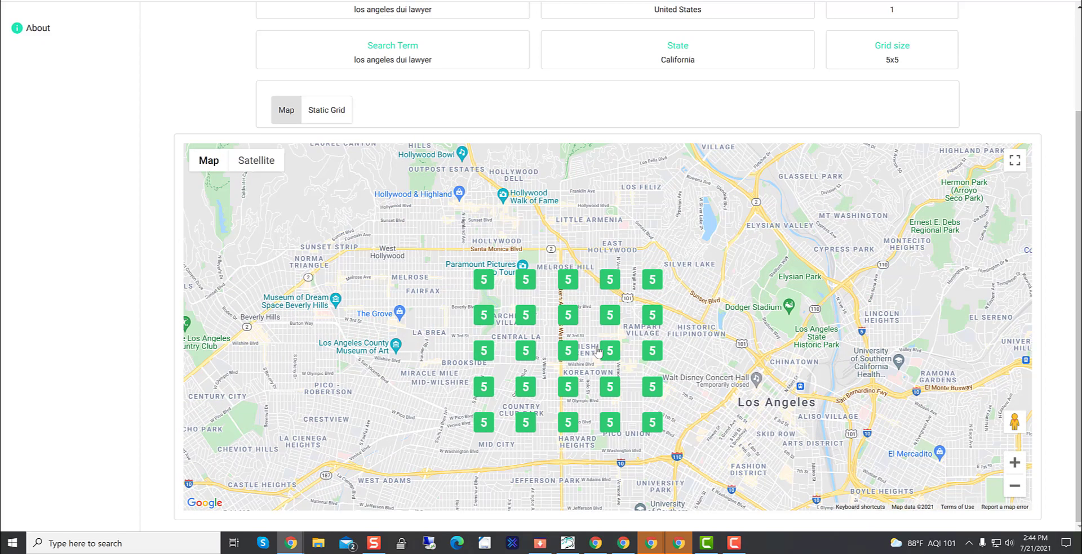
# Step: View the Jul 20 "los angeles dui lawyer" rankings as a static grid and return to the map view
pyautogui.click(339, 119)
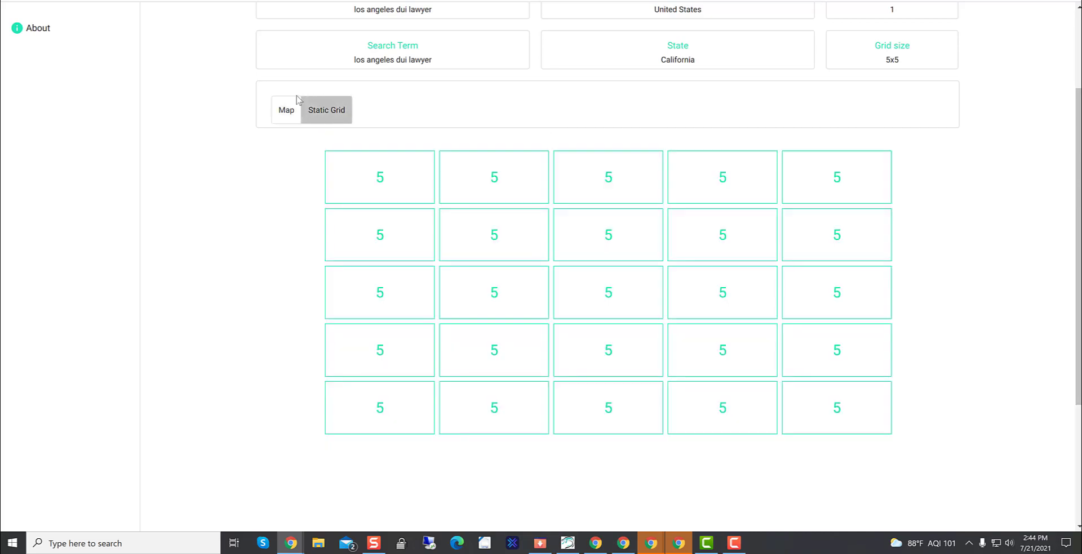
pyautogui.click(286, 110)
pyautogui.scroll(3, 157, 281)
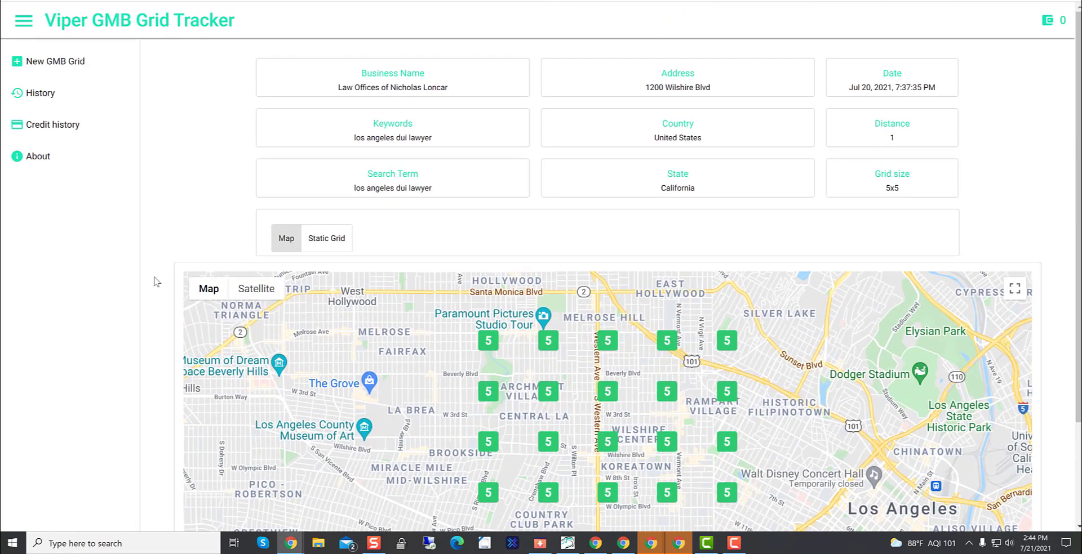
# Step: Review the credit transactions for past grids and return to the grid report history
pyautogui.click(57, 95)
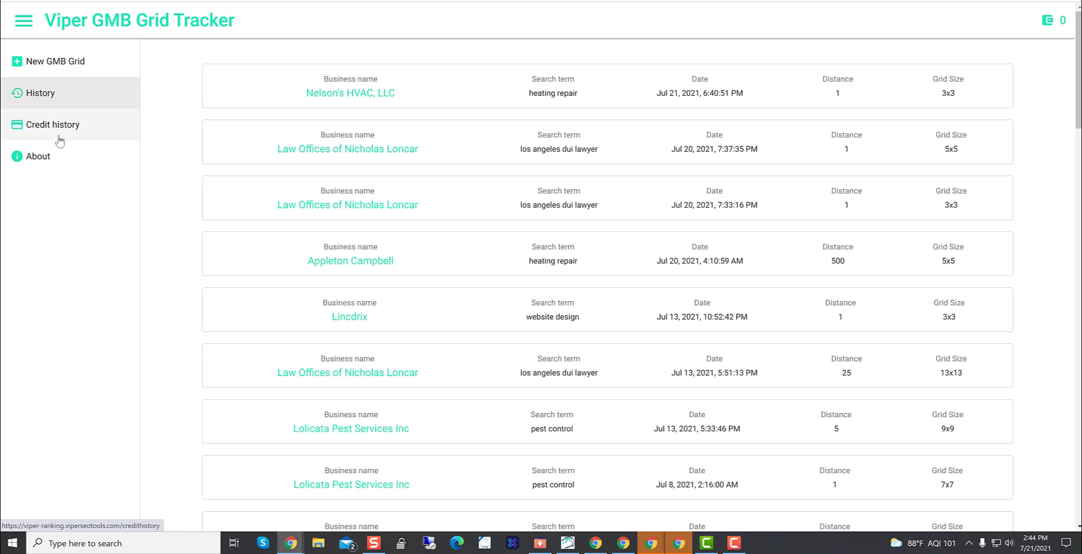
pyautogui.click(70, 126)
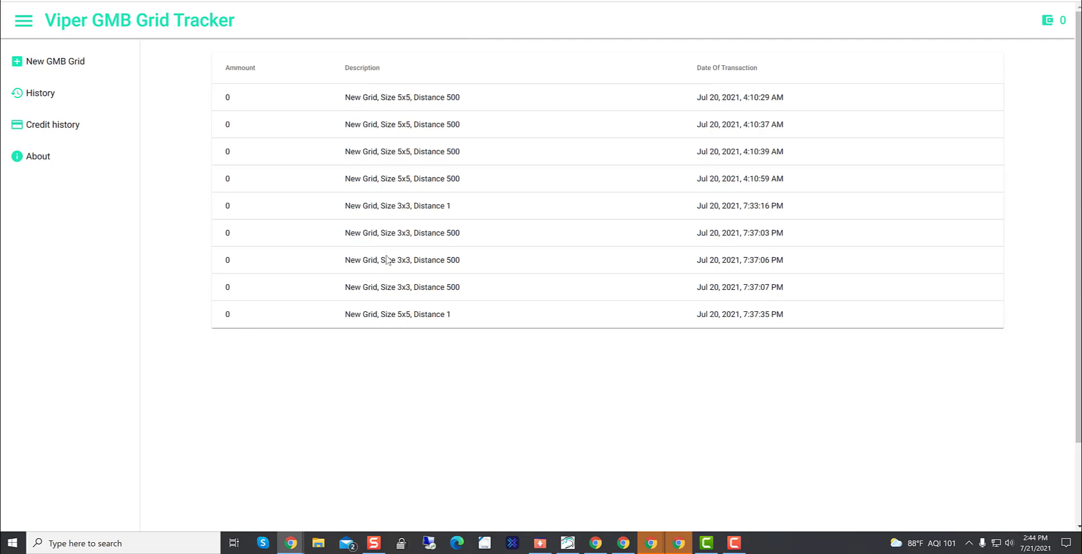
pyautogui.click(73, 74)
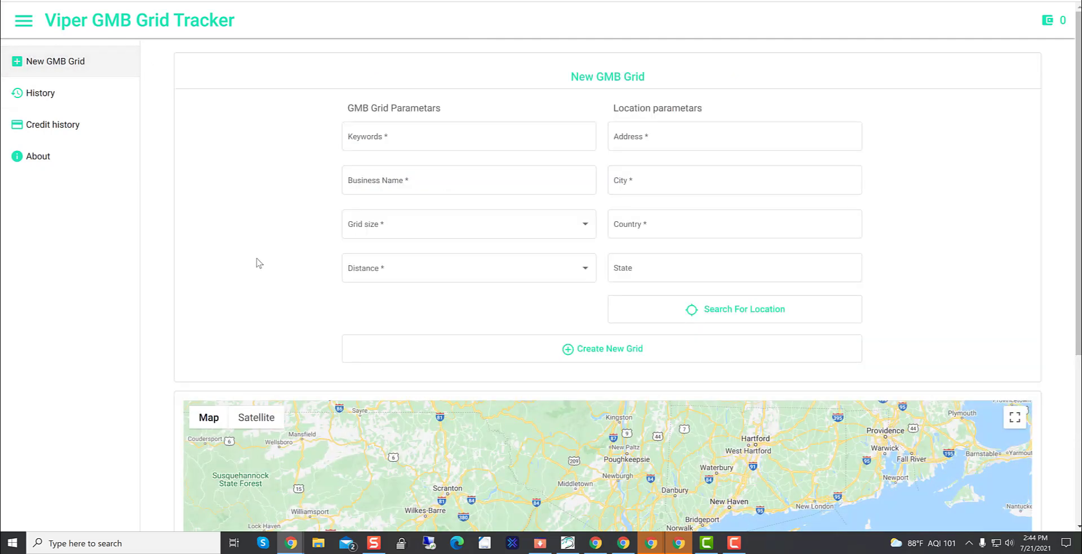
pyautogui.click(80, 94)
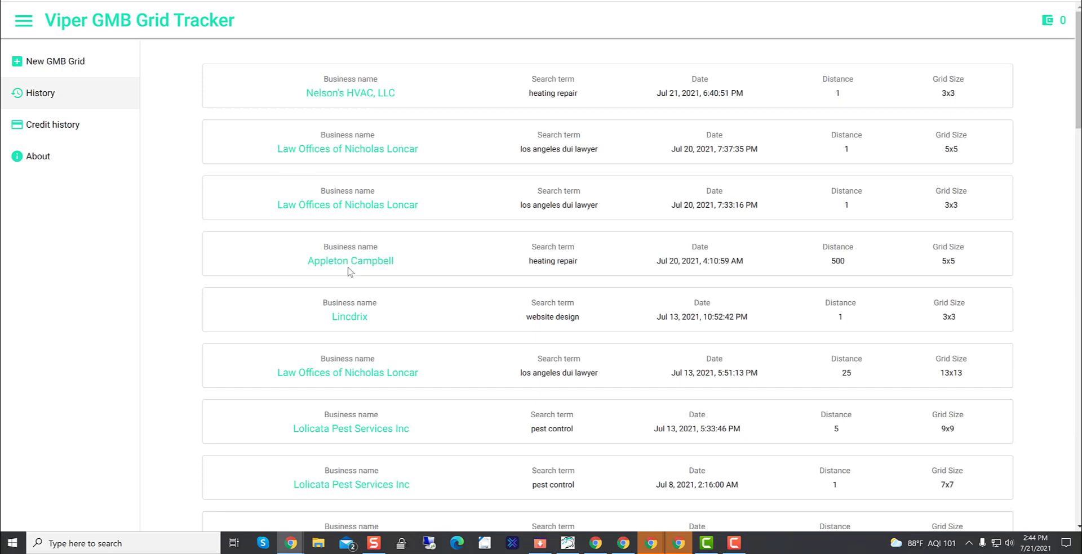
# Step: Open the Jul 13, 2021 13x13 "los angeles dui lawyer" report from the history and view its whole grid on the map
pyautogui.scroll(-2, 361, 260)
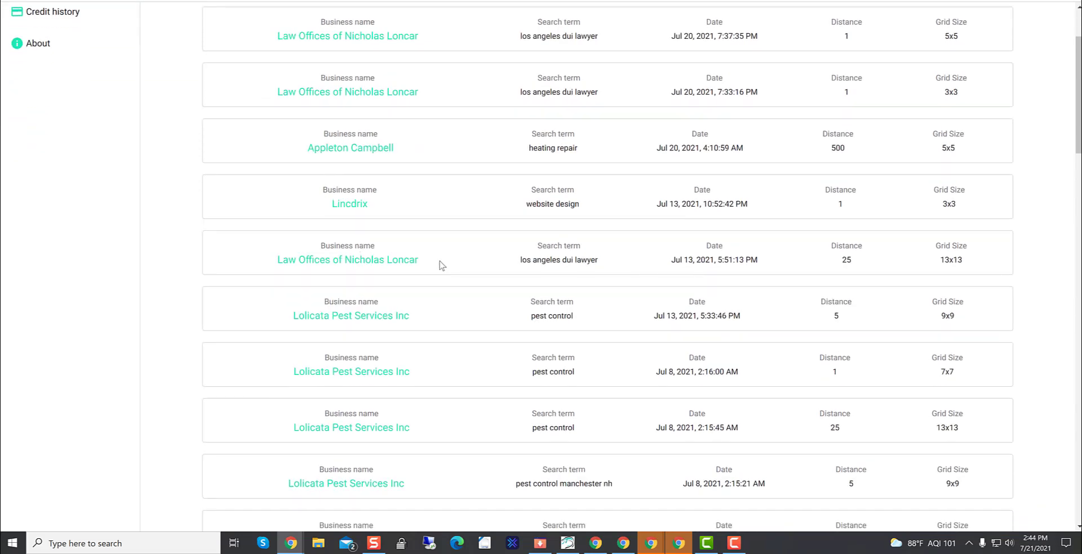
pyautogui.click(399, 264)
pyautogui.scroll(-2, 145, 258)
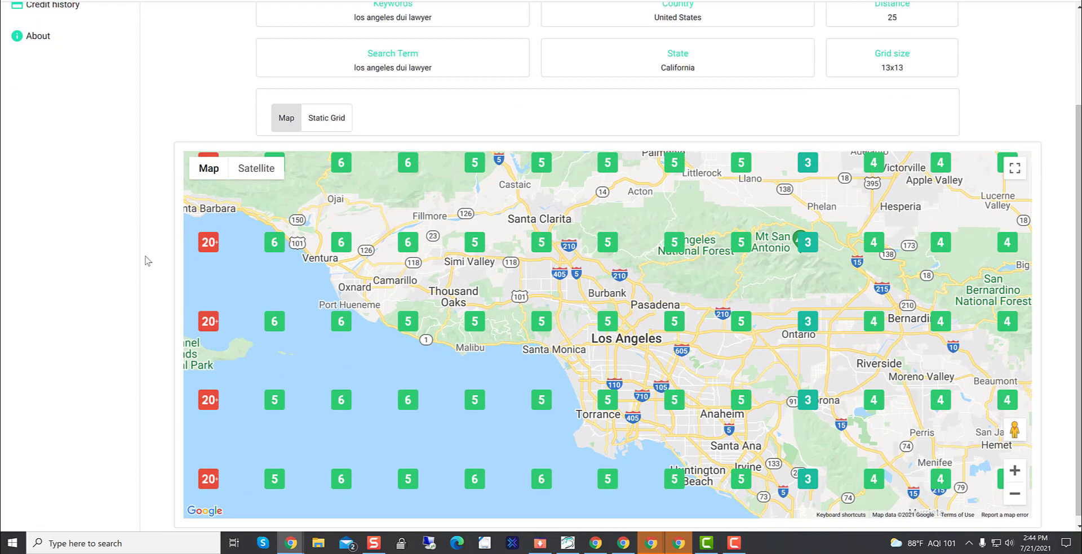
pyautogui.scroll(2, 399, 279)
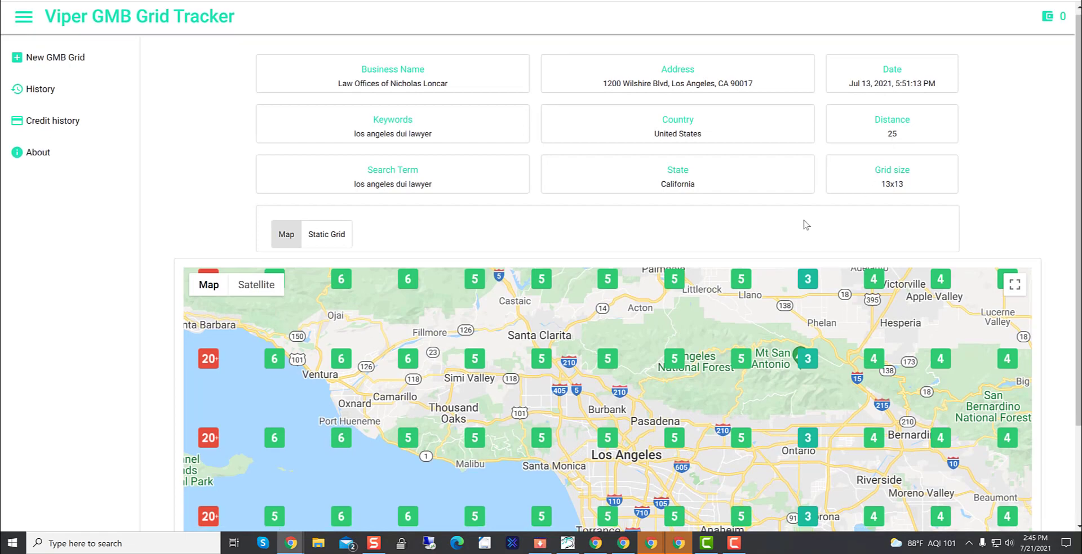
pyautogui.scroll(-2, 803, 225)
pyautogui.keyDown('ctrl'); pyautogui.scroll(-4, 606, 357); pyautogui.keyUp('ctrl')
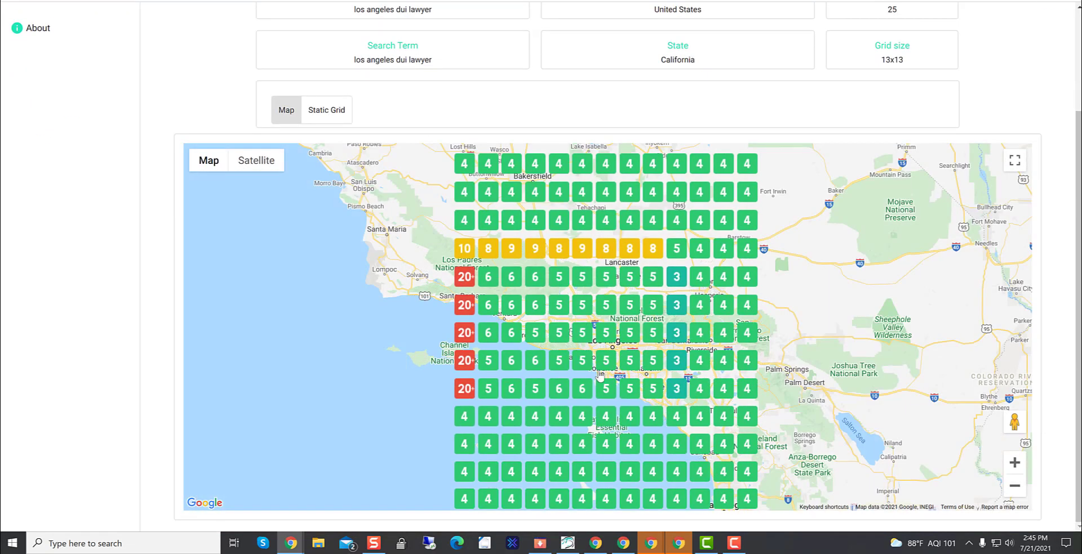
# Step: Examine how the 13x13 grid's rankings vary across Southern California, including the rows between Bakersfield and Lancaster
pyautogui.keyDown('ctrl'); pyautogui.scroll(1, 587, 396); pyautogui.keyUp('ctrl')
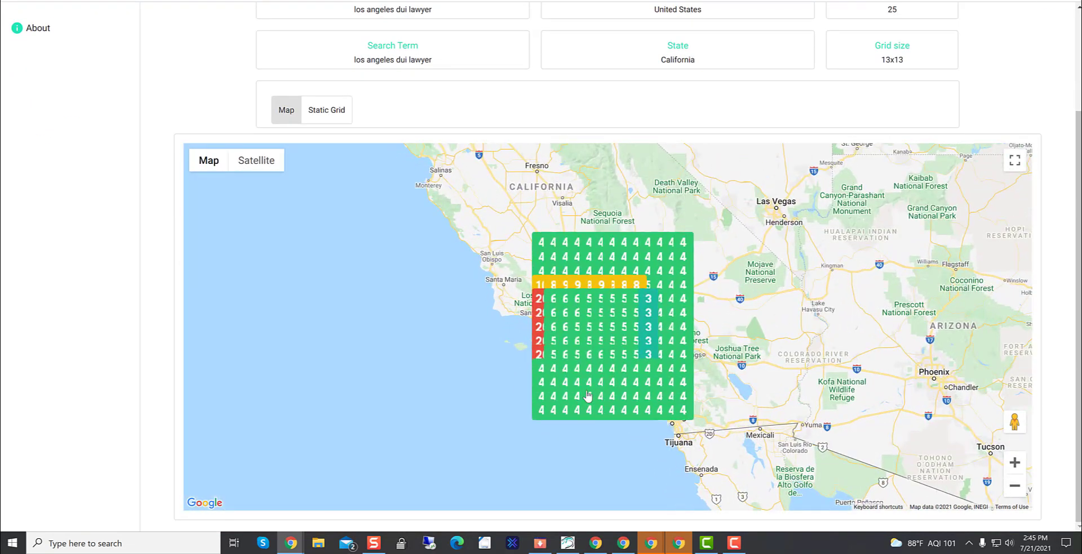
pyautogui.keyDown('ctrl'); pyautogui.scroll(2, 587, 396); pyautogui.keyUp('ctrl')
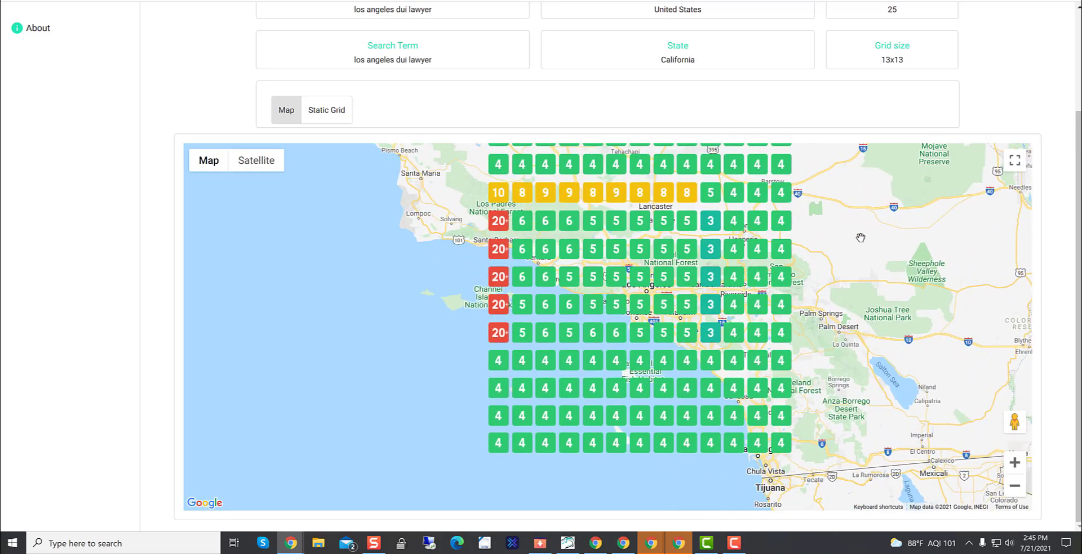
pyautogui.moveTo(828, 372); pyautogui.dragTo(878, 207)
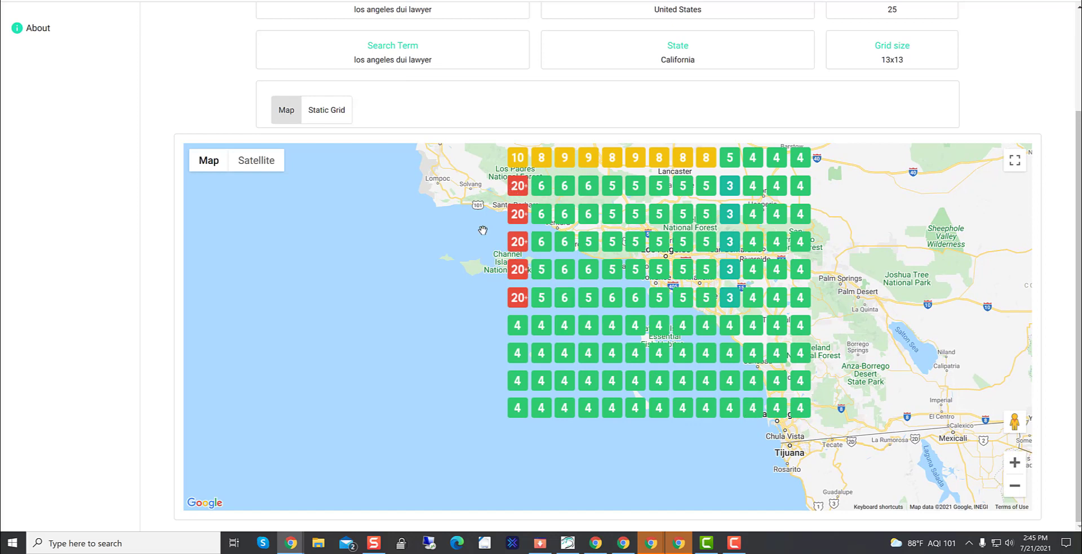
pyautogui.scroll(1, 865, 304)
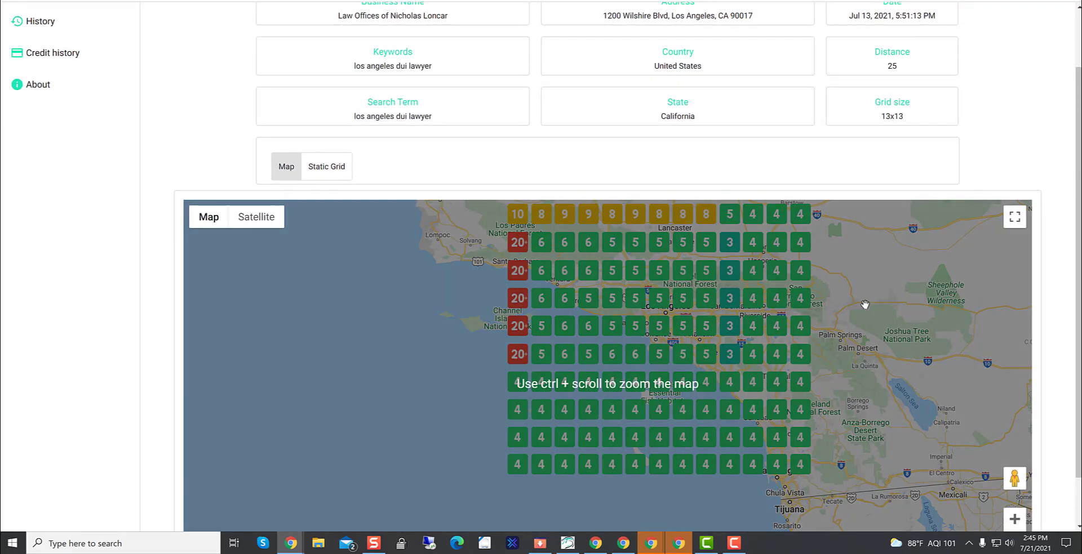
pyautogui.moveTo(868, 323)
pyautogui.mouseDown()
pyautogui.moveTo(832, 425)
pyautogui.moveTo(834, 324)
pyautogui.moveTo(828, 450)
pyautogui.moveTo(700, 223)
pyautogui.mouseUp()
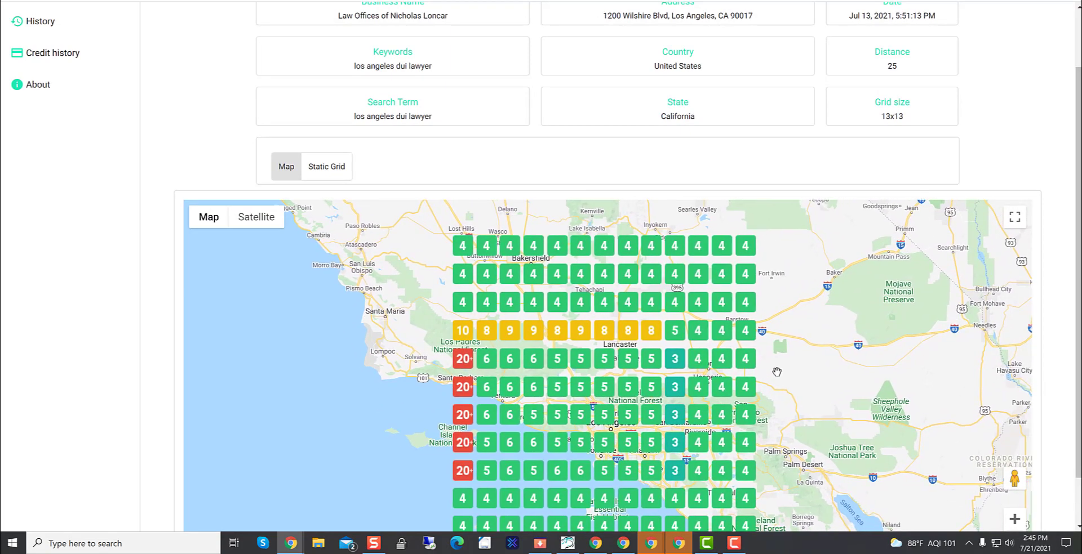
pyautogui.keyDown('ctrl'); pyautogui.scroll(3, 694, 270); pyautogui.keyUp('ctrl')
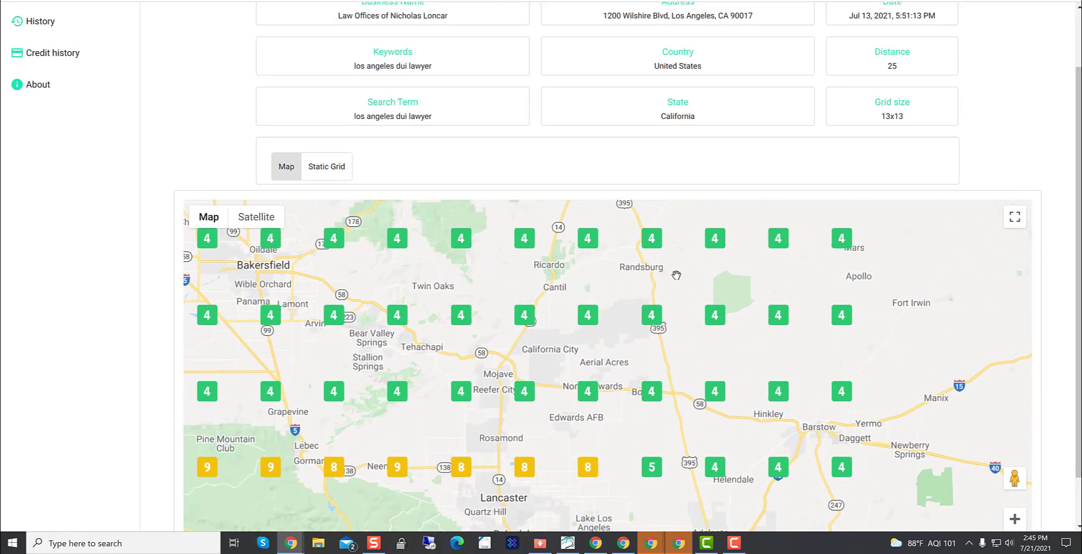
pyautogui.keyDown('ctrl'); pyautogui.scroll(-3, 640, 313); pyautogui.keyUp('ctrl')
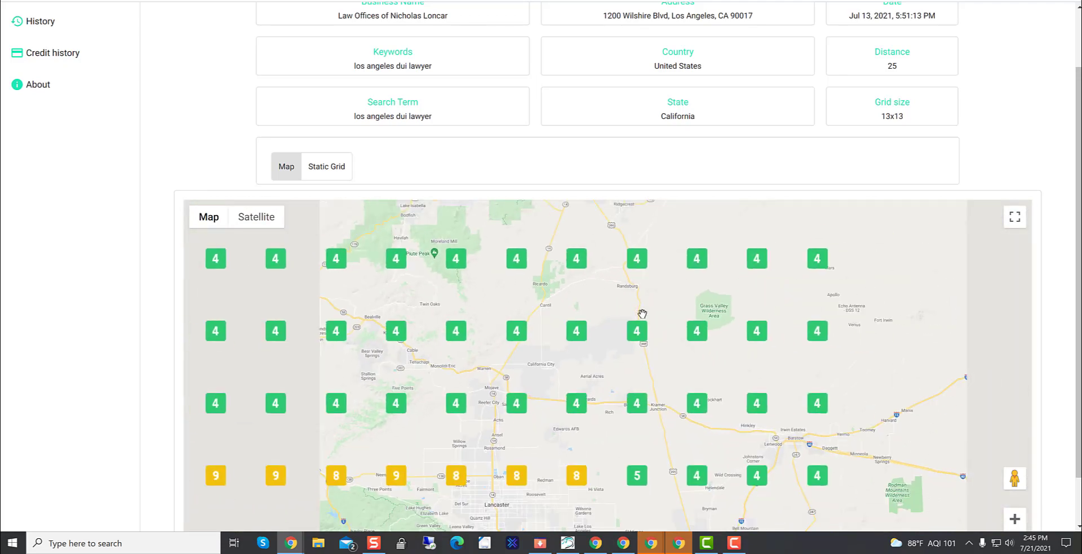
pyautogui.keyDown('ctrl'); pyautogui.scroll(-1, 643, 318); pyautogui.keyUp('ctrl')
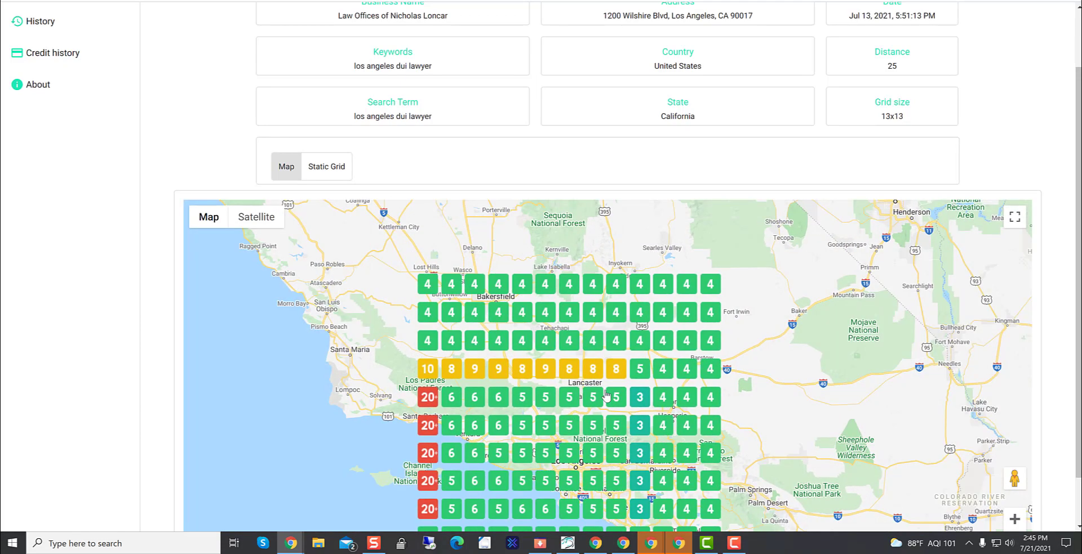
# Step: Switch the 13x13 report to the static grid and back to the map, and return to the report history
pyautogui.click(311, 169)
pyautogui.click(285, 169)
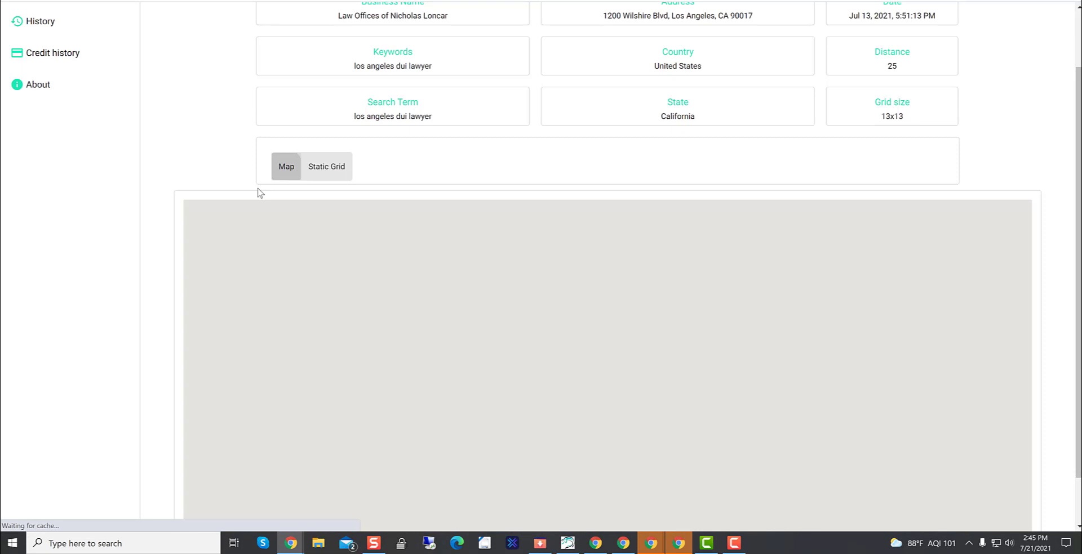
pyautogui.scroll(2, 142, 135)
pyautogui.click(33, 93)
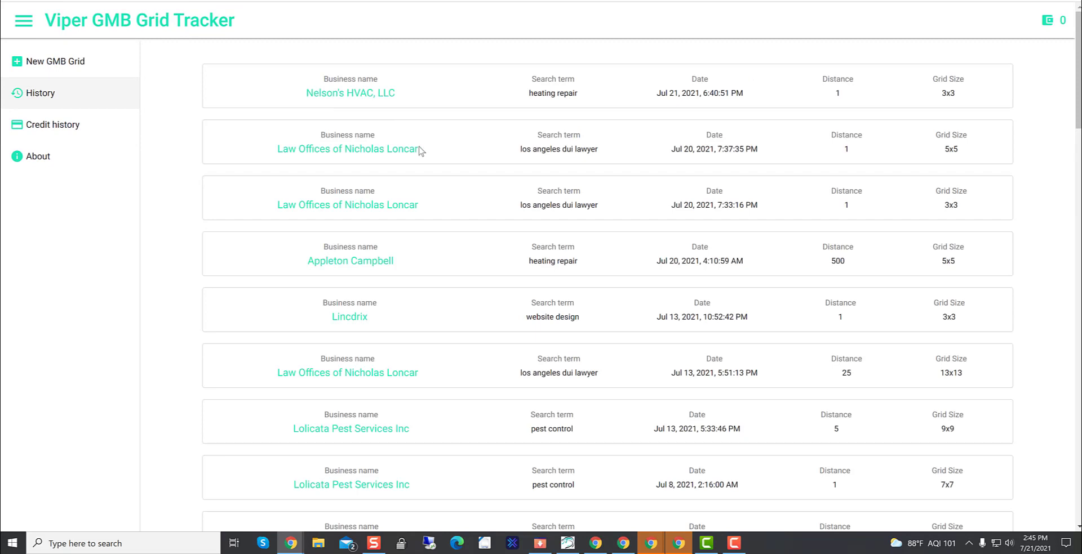
pyautogui.click(192, 221)
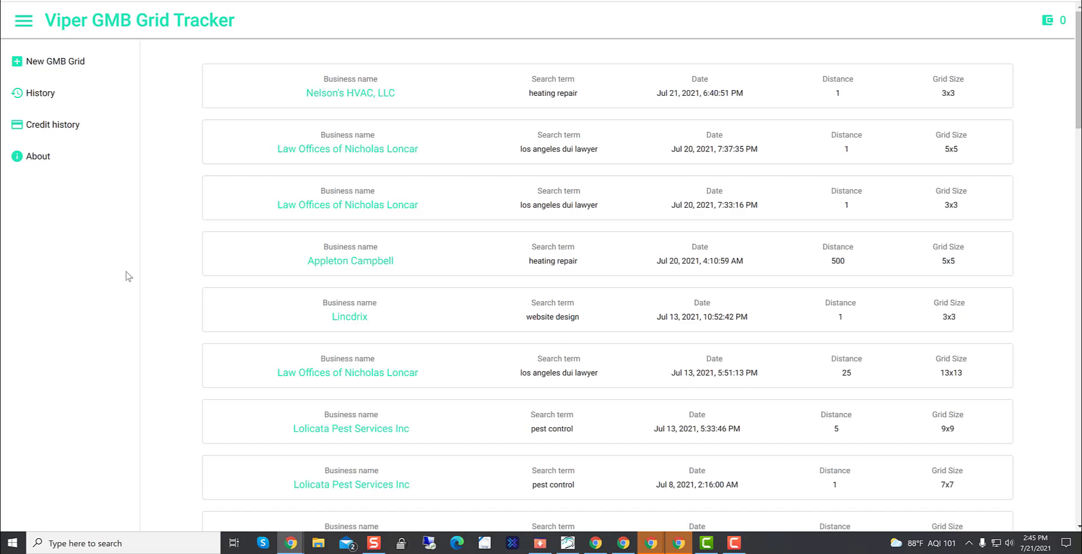
# Step: Open the Nelson's HVAC, LLC "heating repair" report and view its grid on satellite imagery before returning to the standard map
pyautogui.click(369, 98)
pyautogui.scroll(-2, 165, 244)
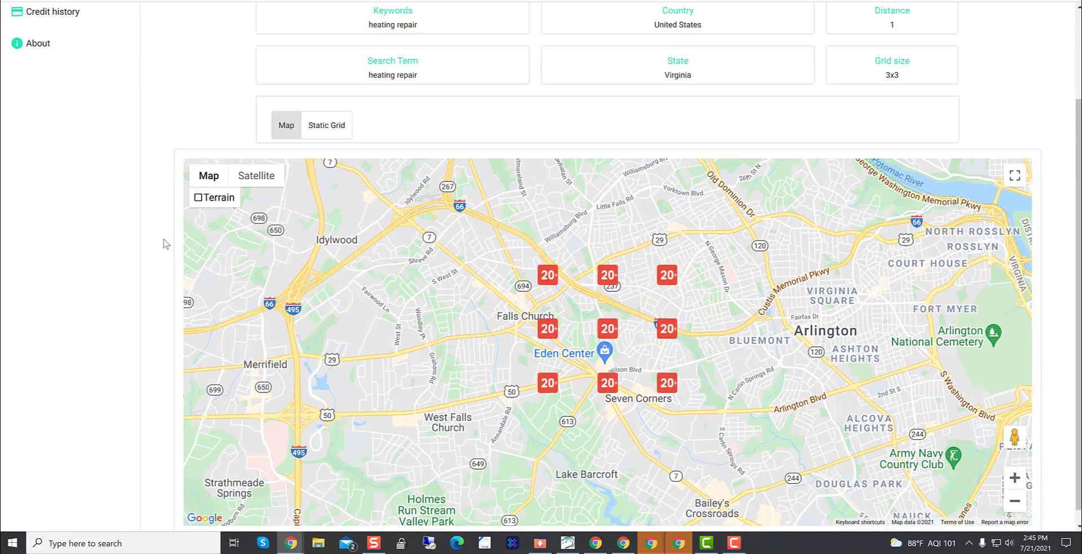
pyautogui.click(257, 176)
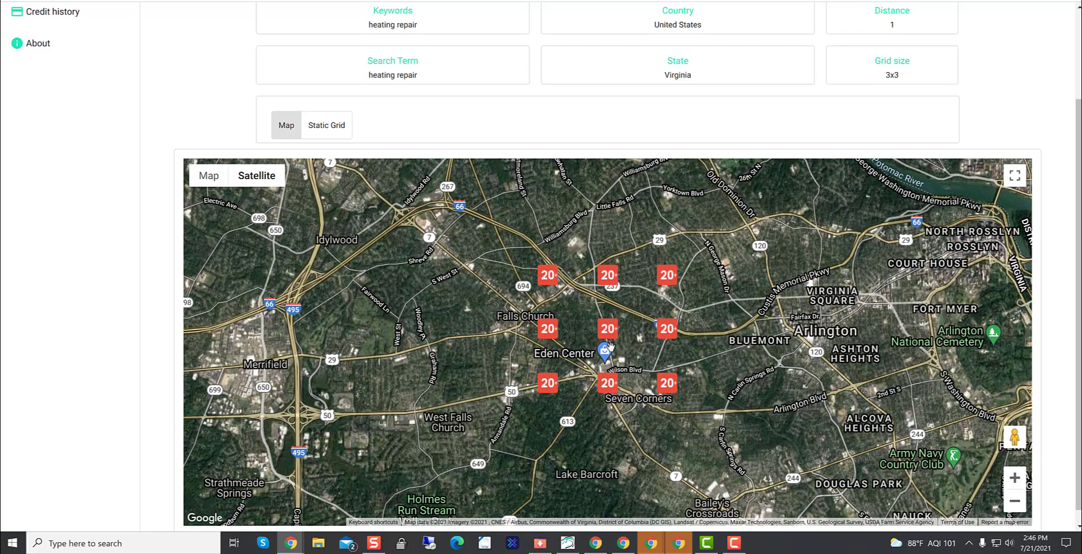
pyautogui.scroll(3, 609, 347)
pyautogui.scroll(-2, 319, 205)
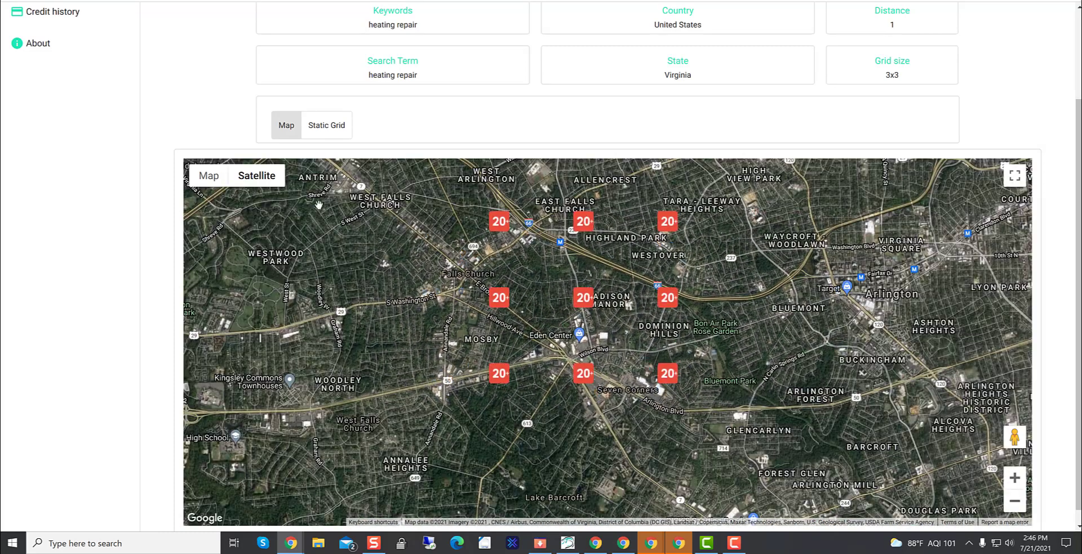
pyautogui.click(202, 175)
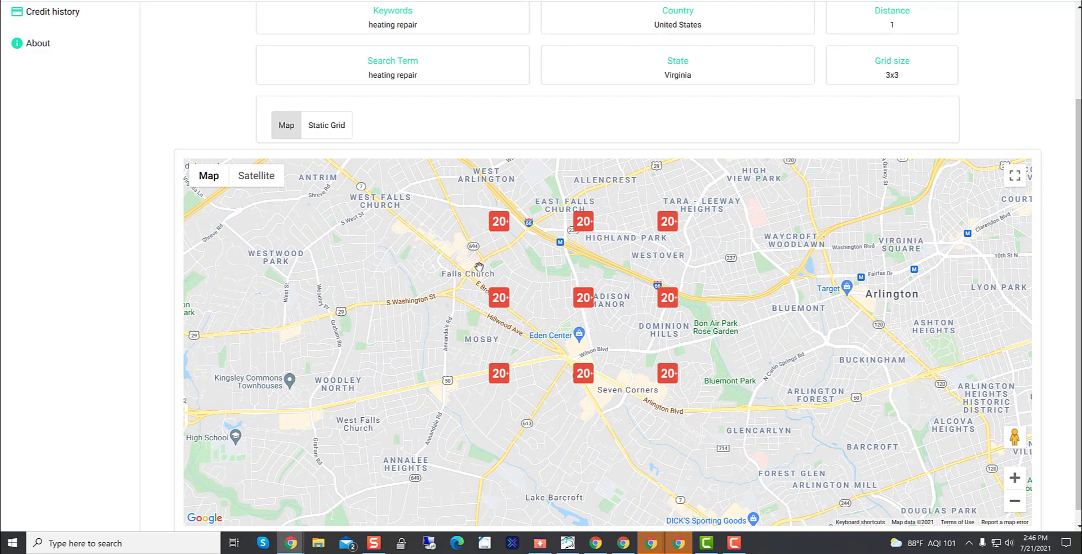
# Step: Examine the Nelson's HVAC report's details and its 3x3 ranking grid in relation to the surrounding Arlington and Washington area
pyautogui.scroll(-2, 493, 276)
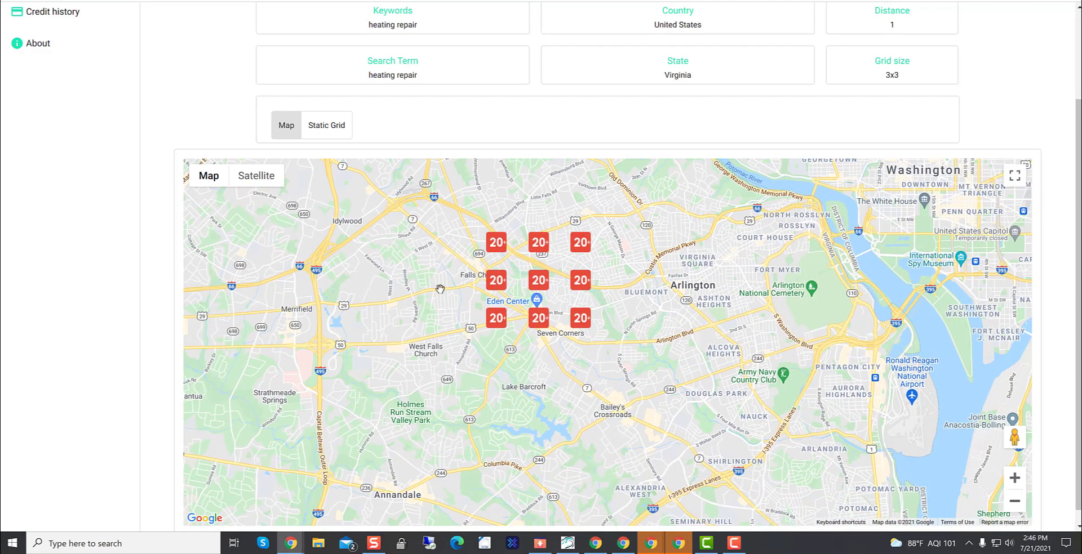
pyautogui.moveTo(440, 289); pyautogui.dragTo(427, 369)
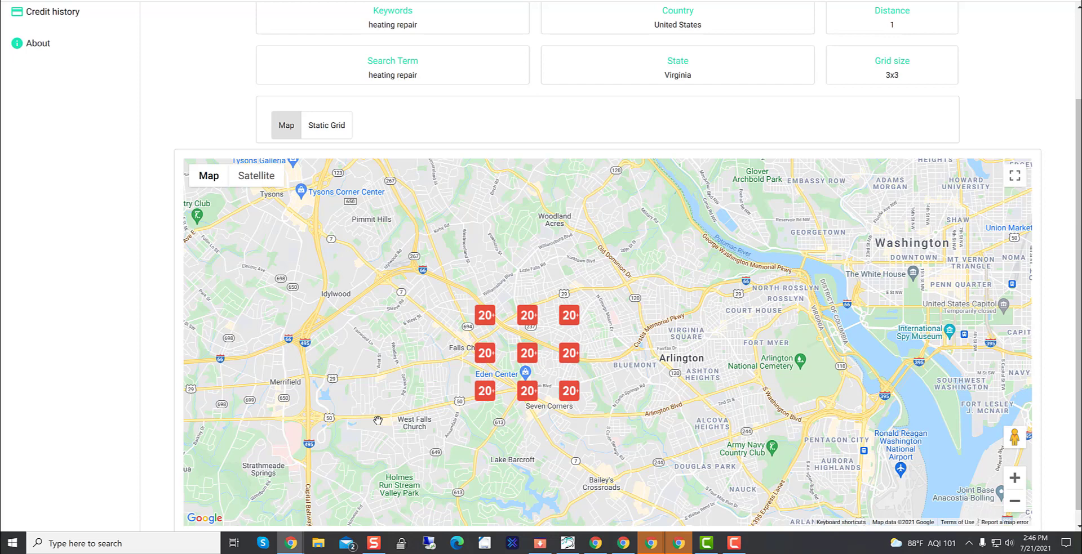
pyautogui.scroll(2, 176, 90)
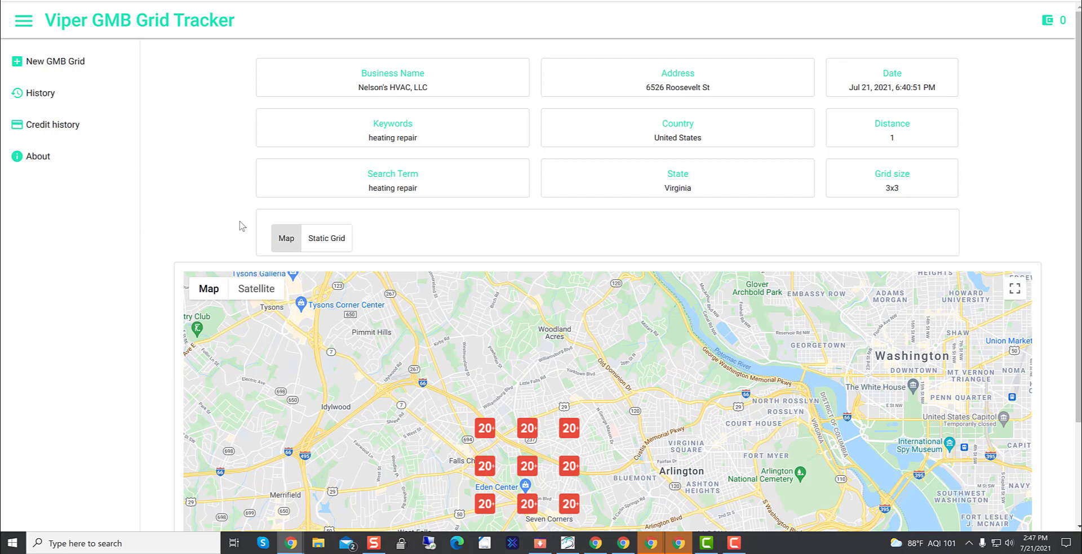
pyautogui.scroll(-2, 239, 227)
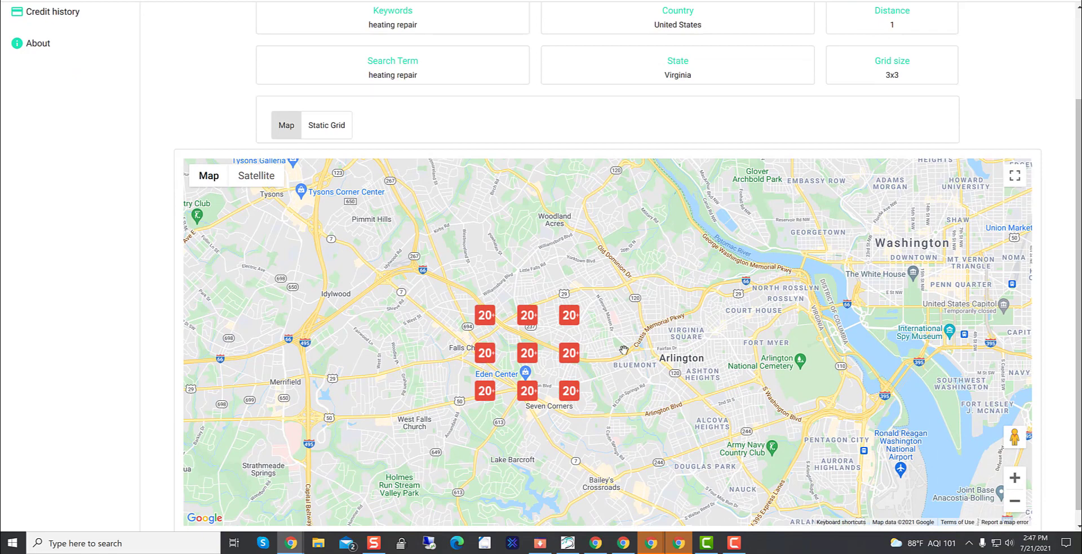
pyautogui.scroll(2, 608, 345)
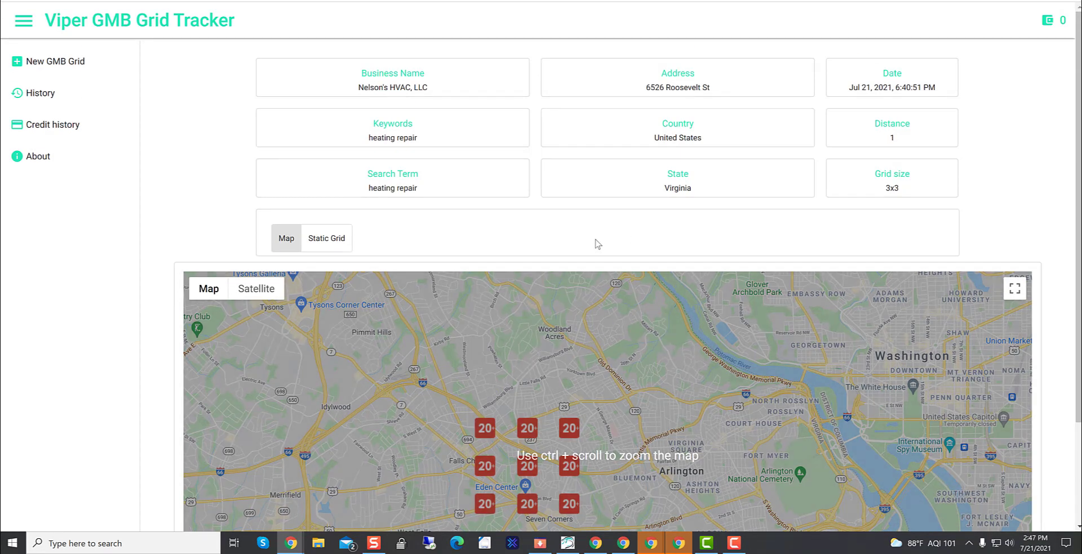
pyautogui.scroll(-2, 418, 366)
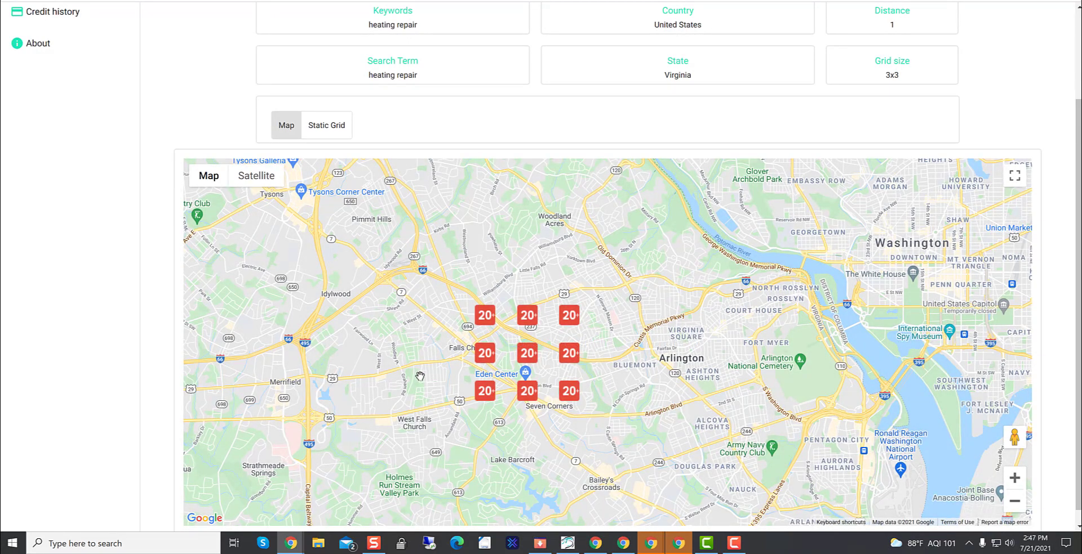
pyautogui.scroll(2, 420, 356)
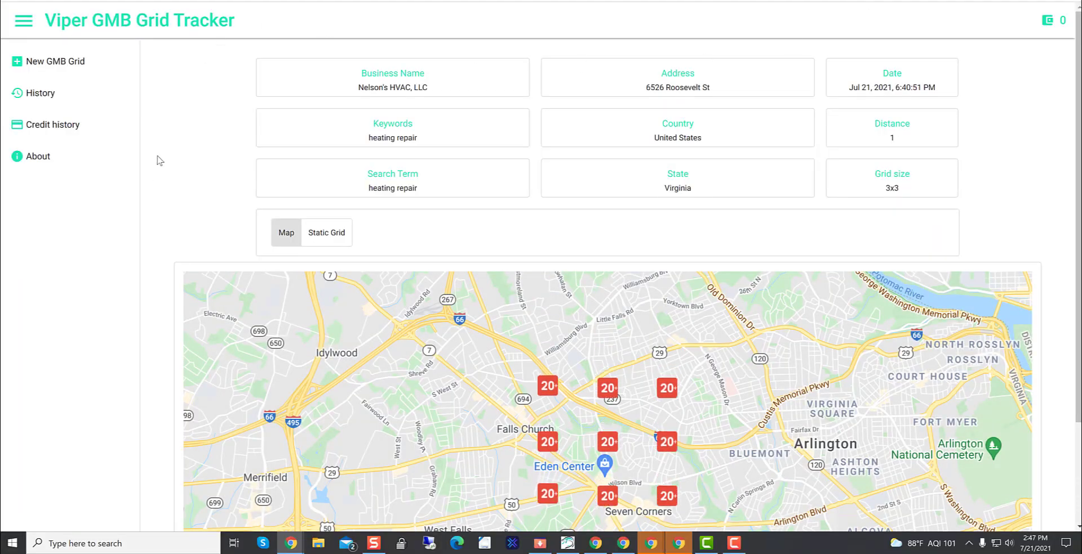
pyautogui.scroll(-2, 141, 197)
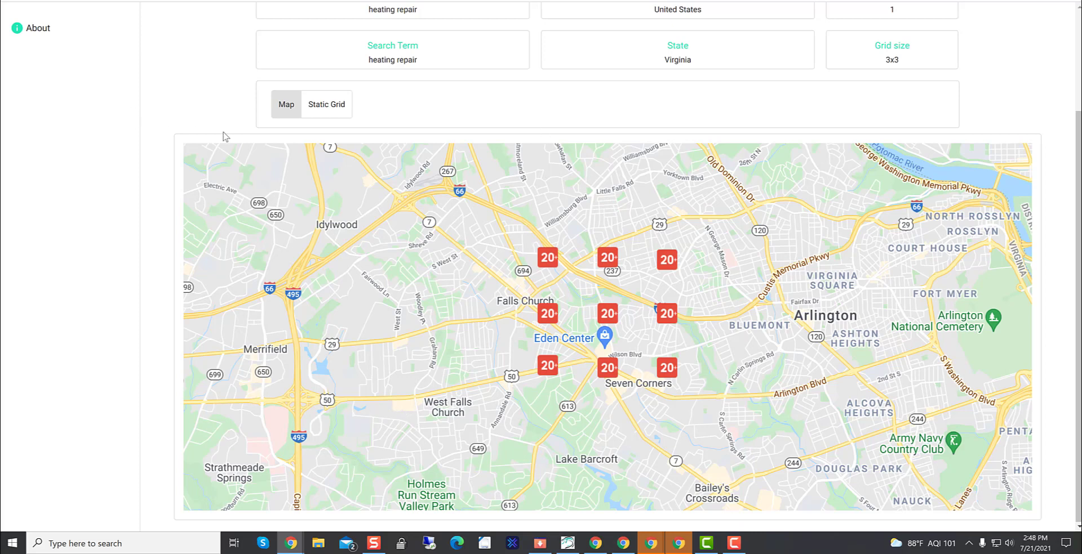
pyautogui.scroll(3, 226, 138)
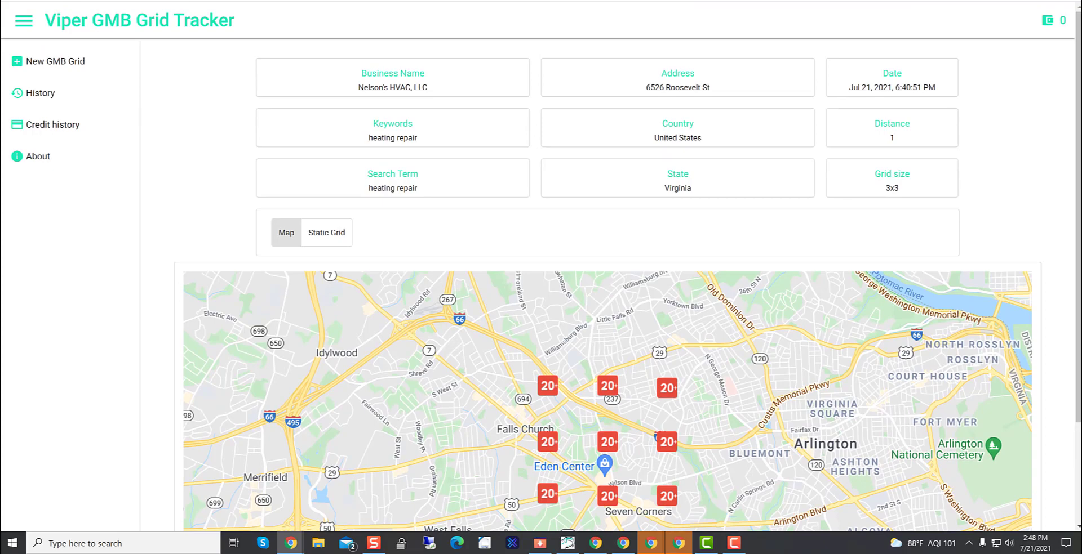